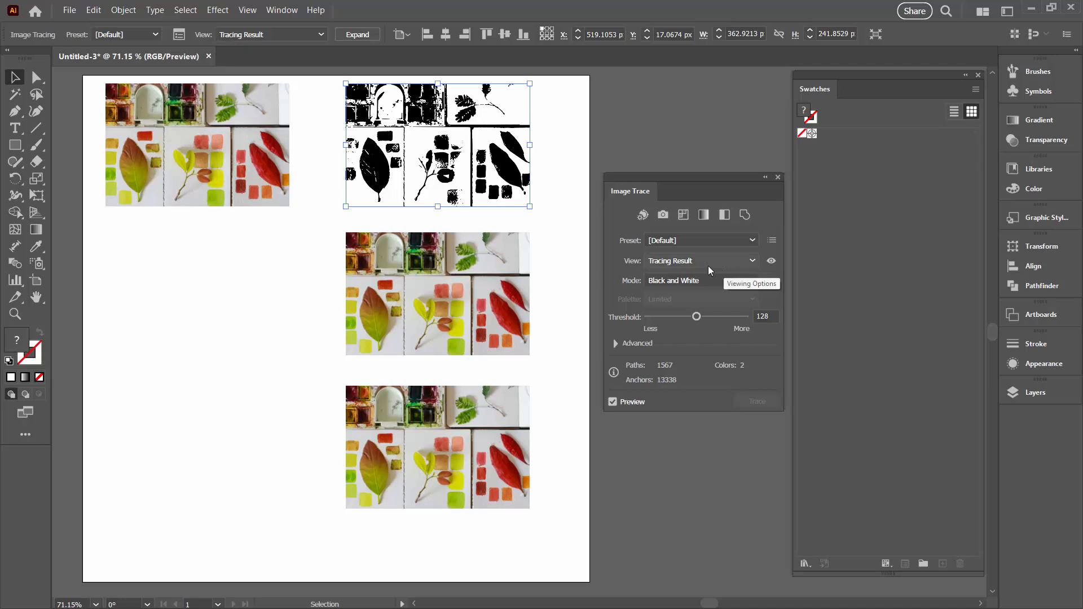
Trace the uppermost photo copy in Color mode with the Full Tone palette and Colors at 100, with the preview on.
click(703, 278)
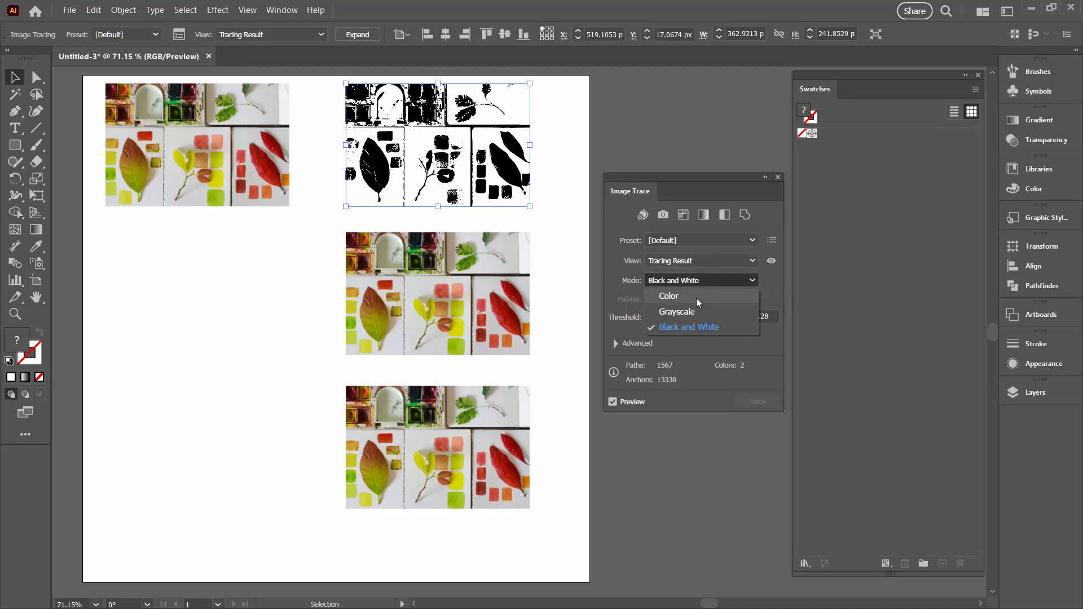
click(696, 298)
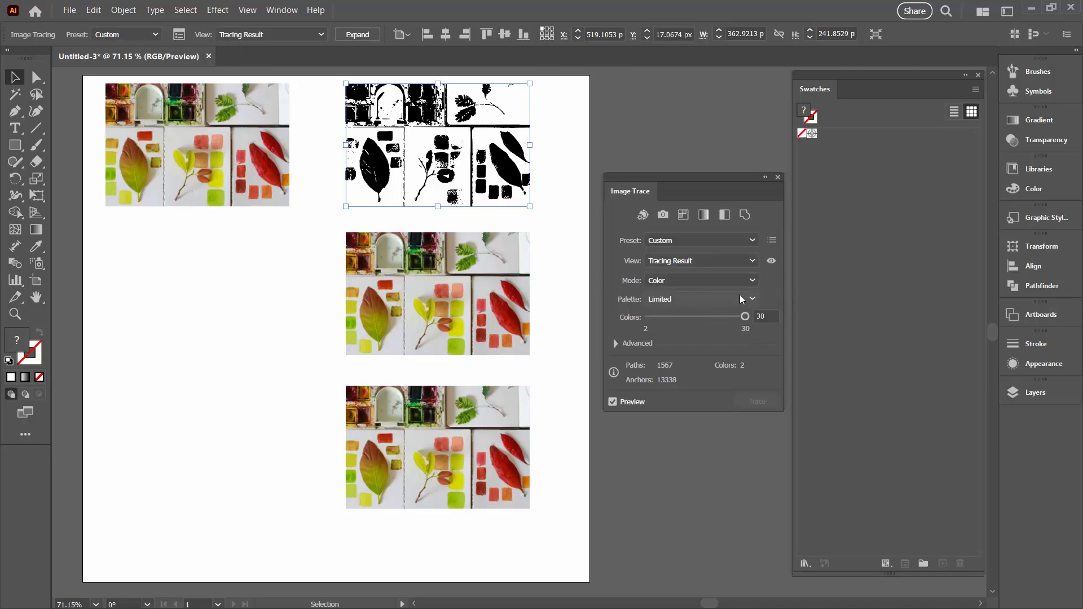
click(612, 401)
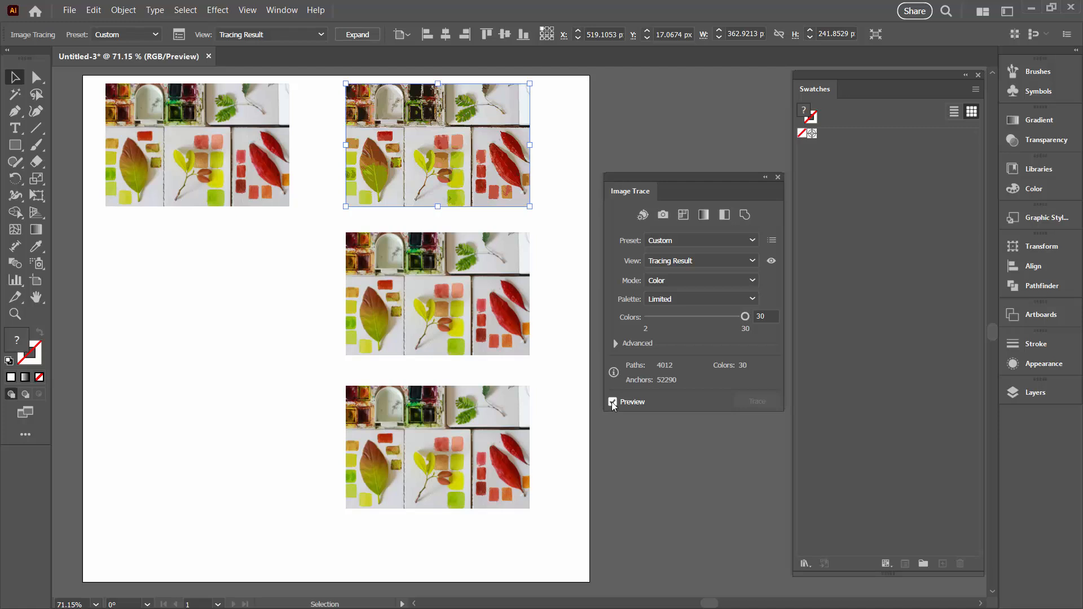
click(612, 402)
click(731, 300)
click(612, 402)
Expand the full-tone tracing of the uppermost copy and ungroup the resulting vector artwork.
click(351, 35)
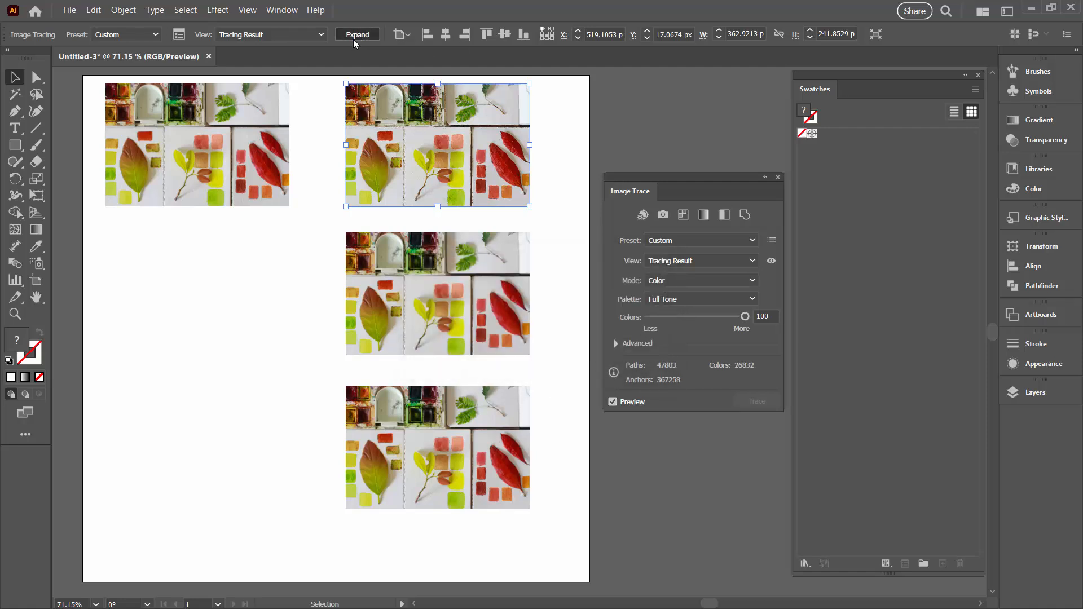
click(355, 35)
click(123, 11)
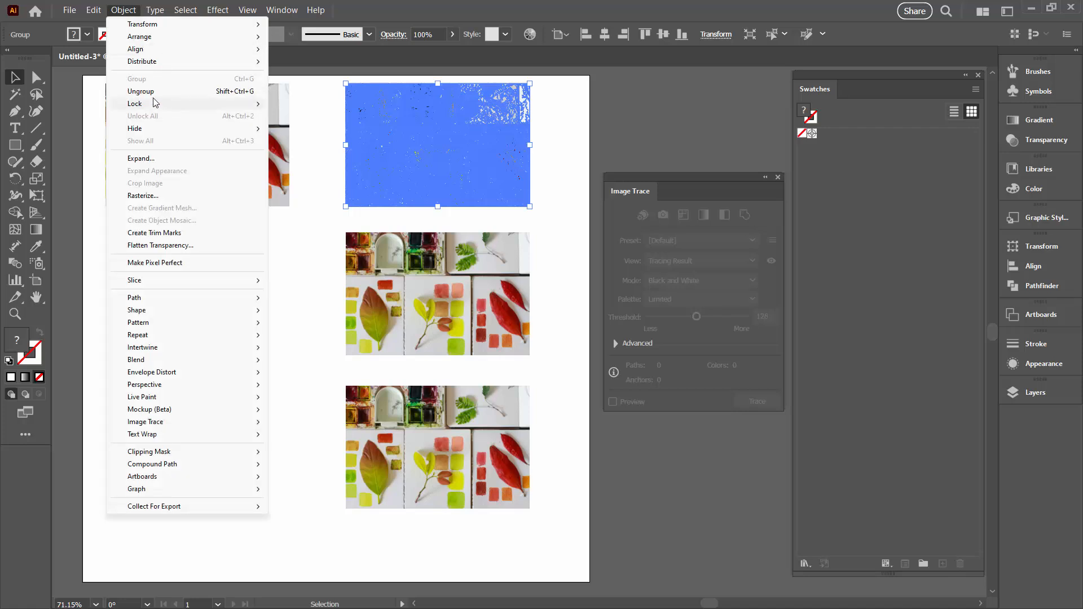
click(142, 91)
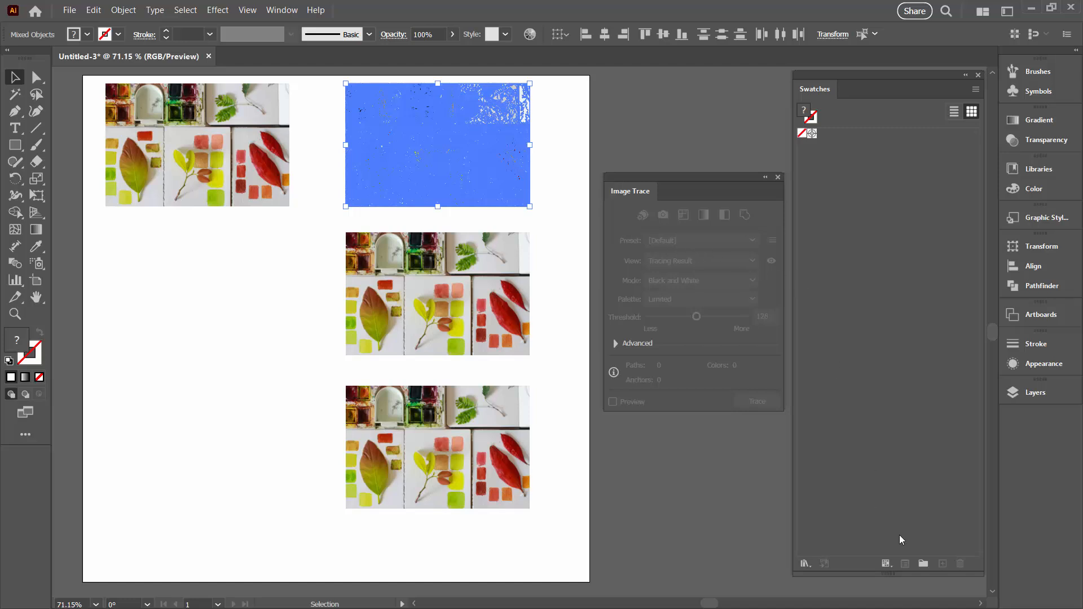
Create a color group named "Color Full Tone 100" from the selected artwork, then deselect it.
click(924, 564)
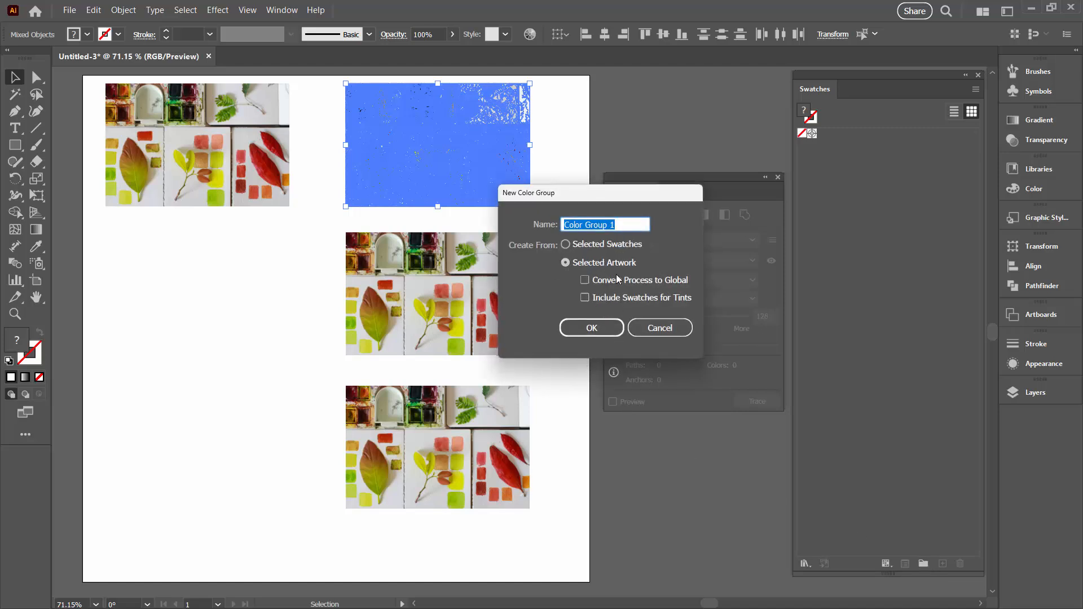
text(Color Full Tone 100)
click(571, 326)
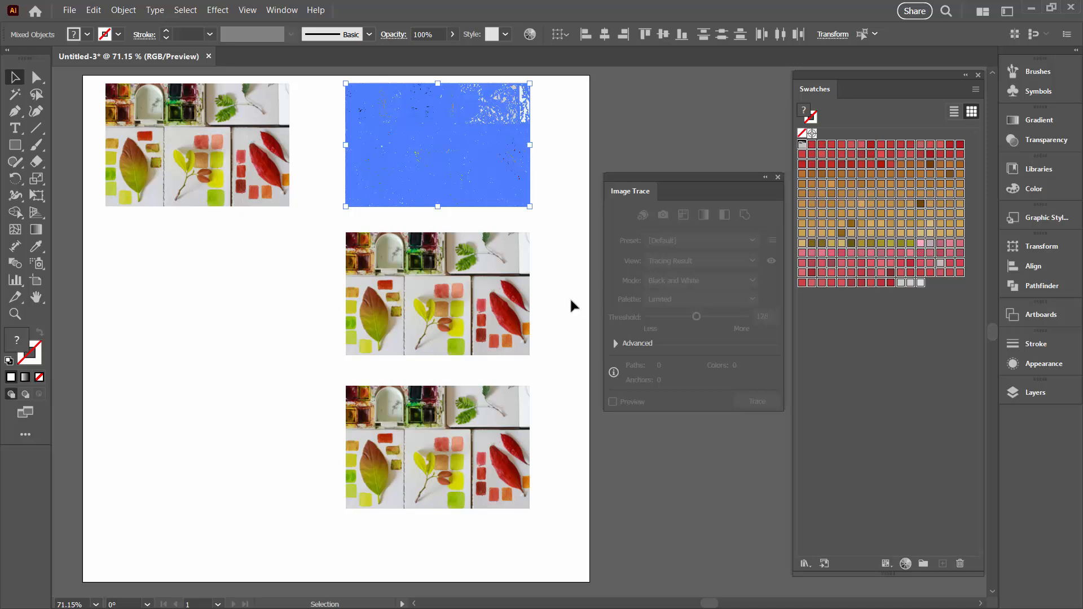
click(570, 297)
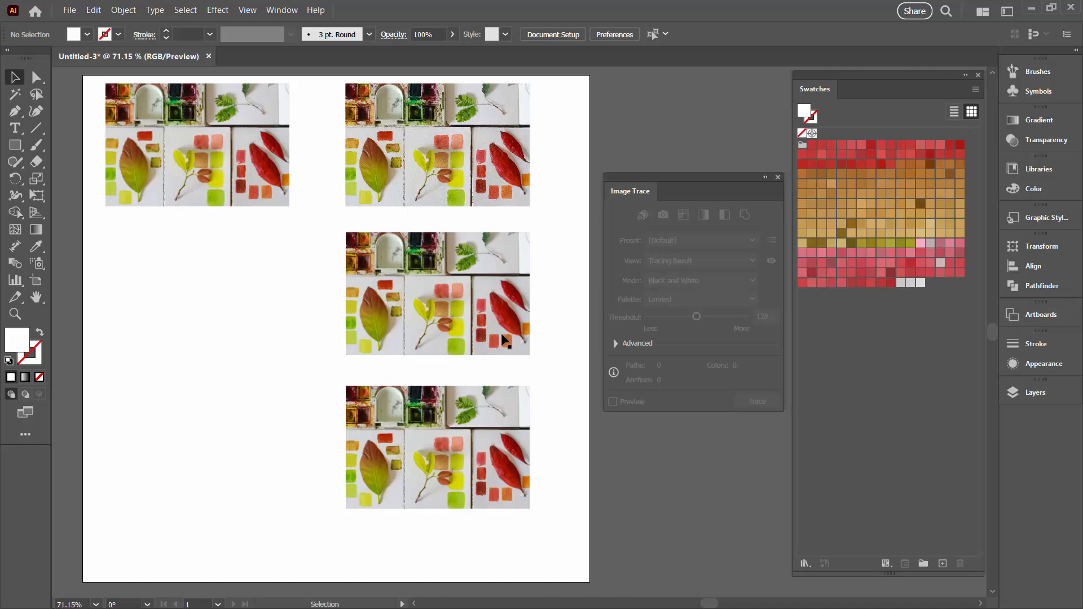
Trace the middle photo copy in Color mode with the Limited palette of 30 colors.
click(426, 270)
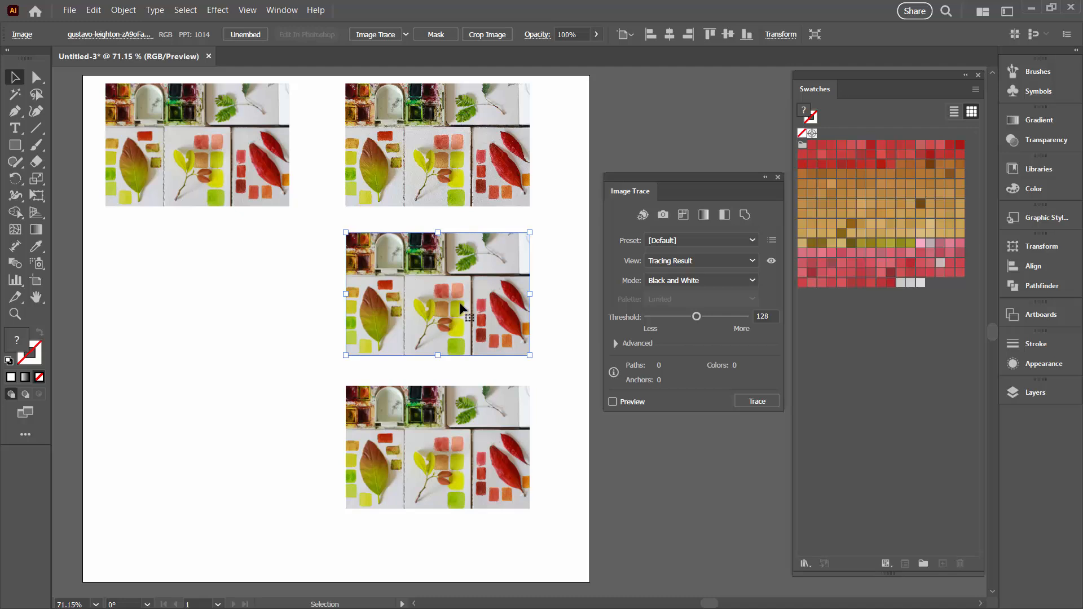
click(614, 402)
click(624, 327)
click(612, 402)
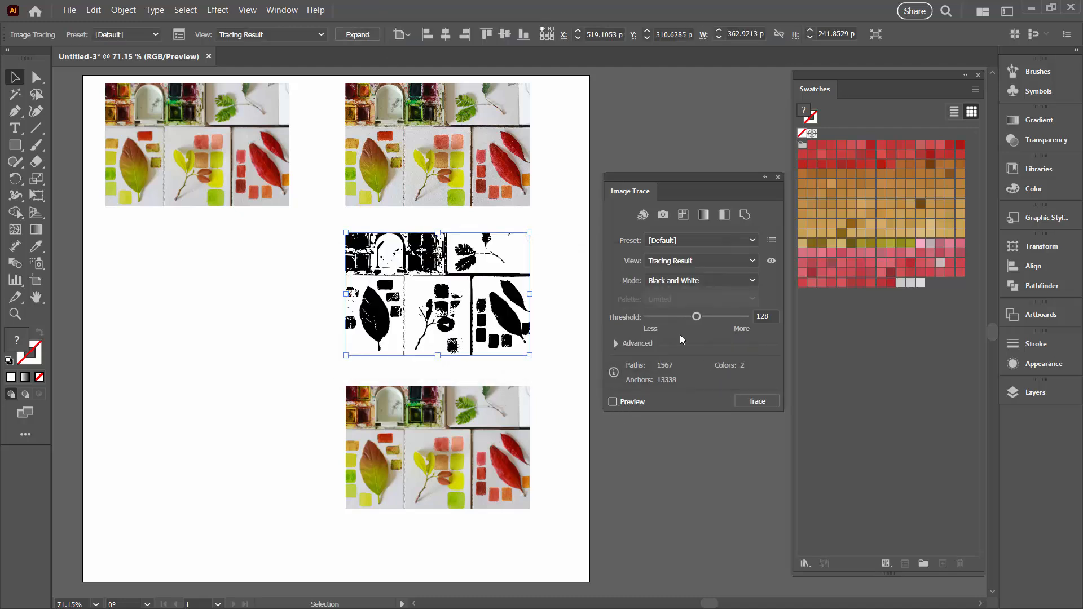
click(691, 279)
click(675, 294)
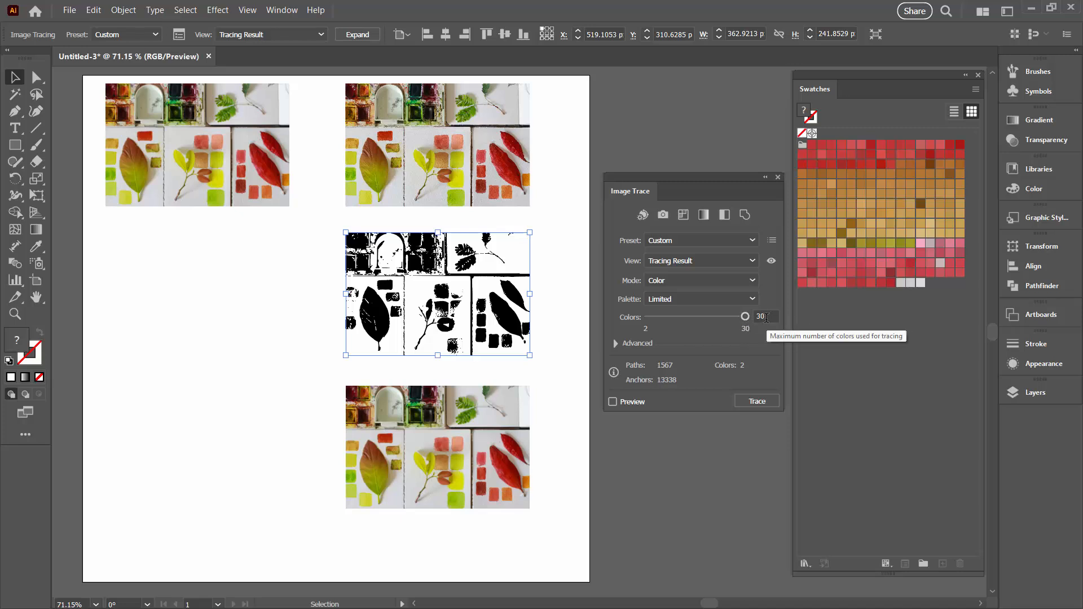
click(750, 401)
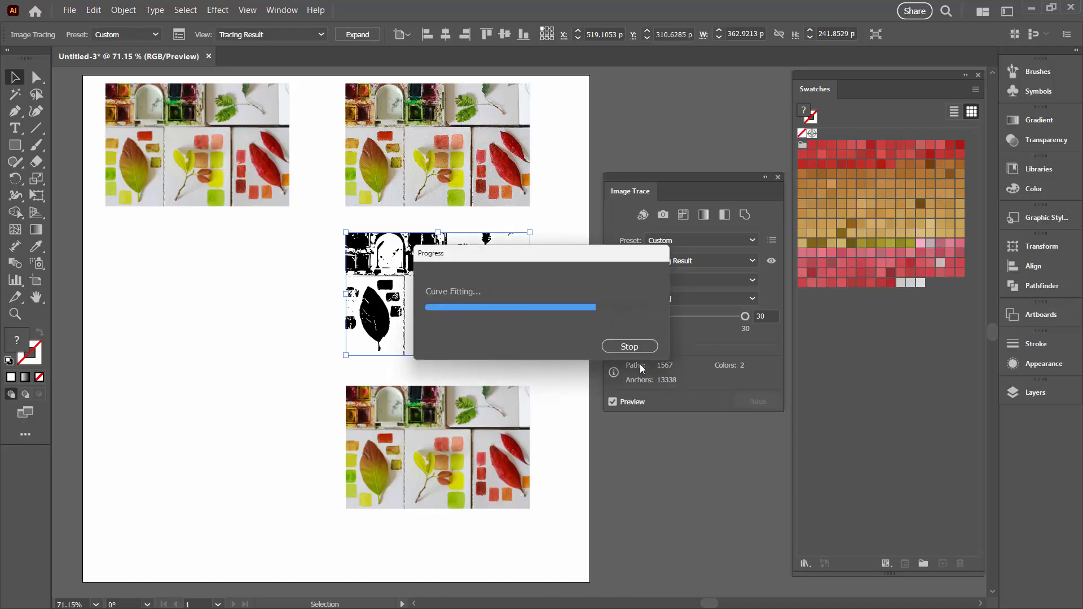
Expand the limited-palette tracing of the middle copy and ungroup its paths.
click(356, 34)
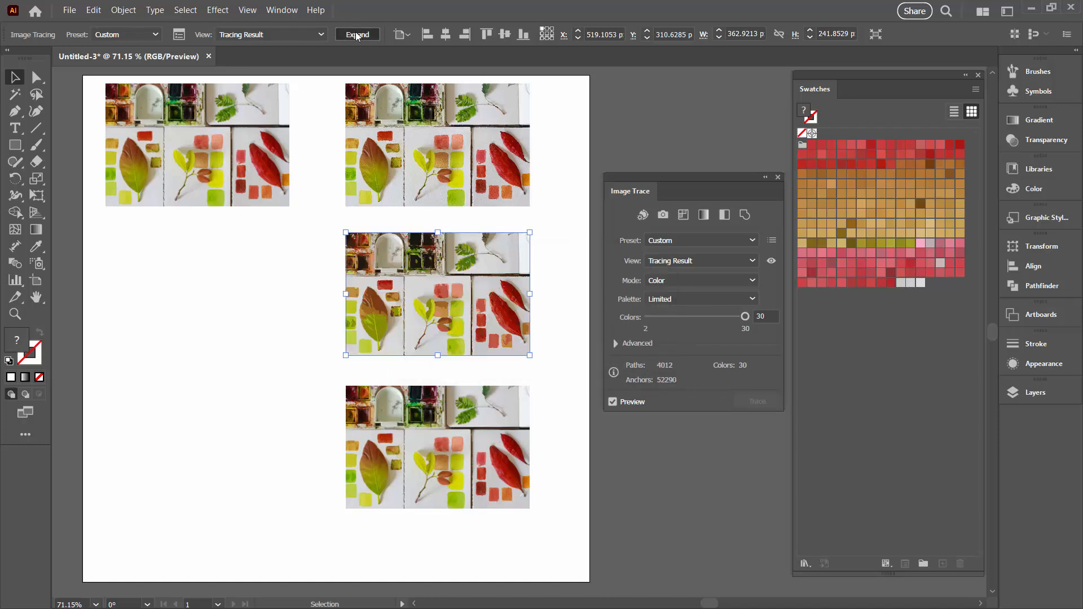
click(123, 10)
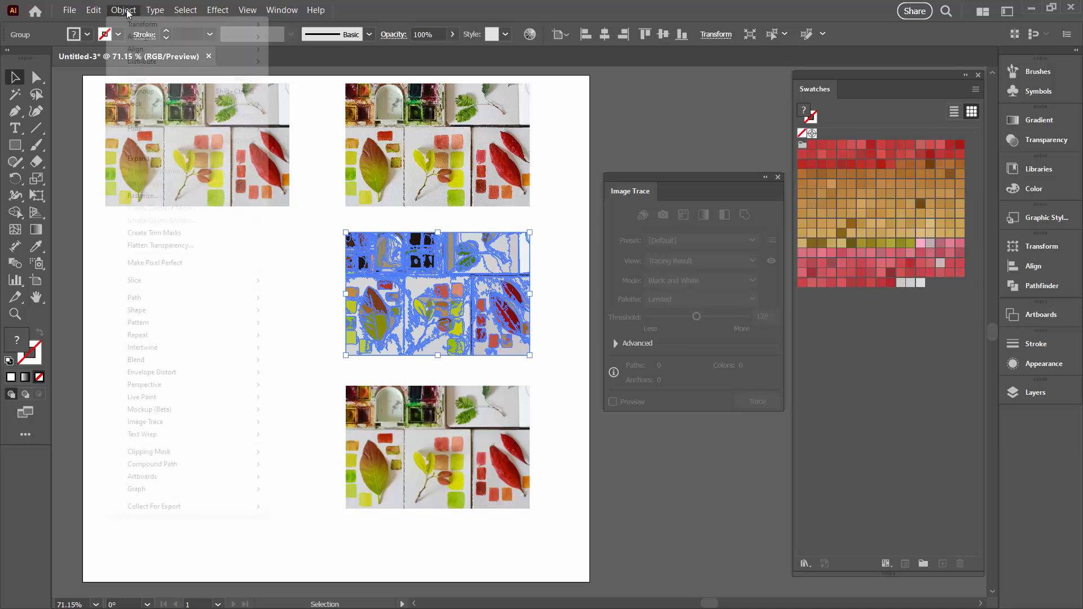
click(141, 91)
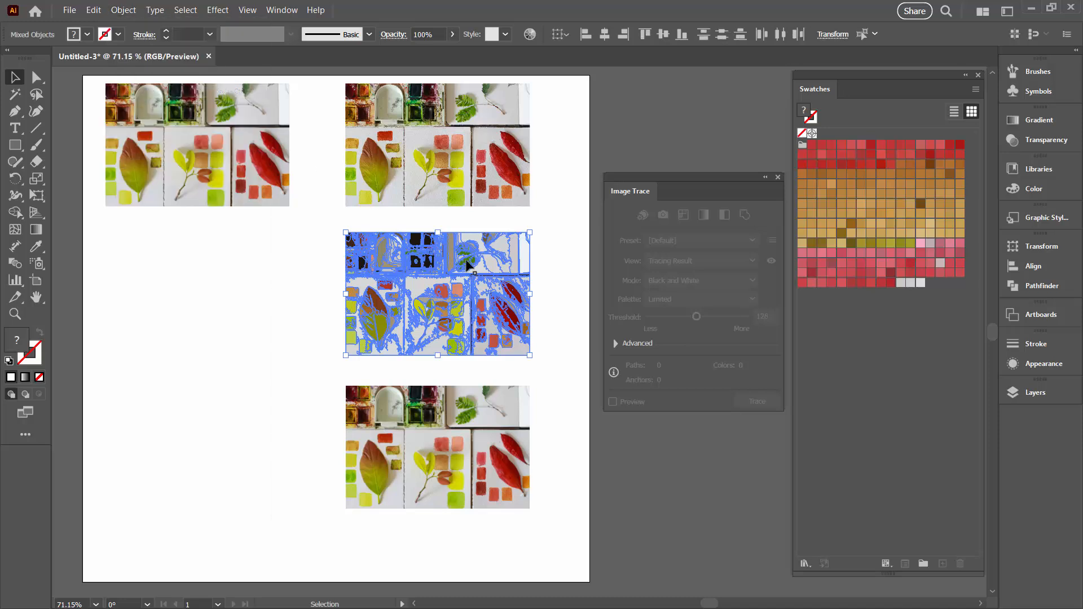
Create a color group named "Color Limited 30" from the middle copy's artwork and clear the selection.
click(923, 564)
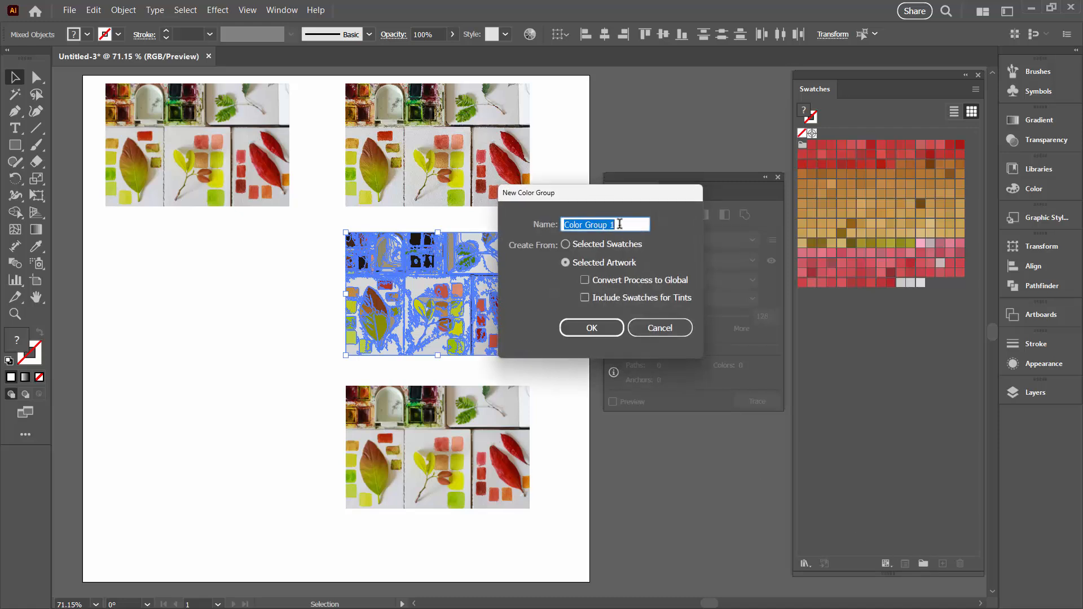
text(Color Limited 30)
click(588, 327)
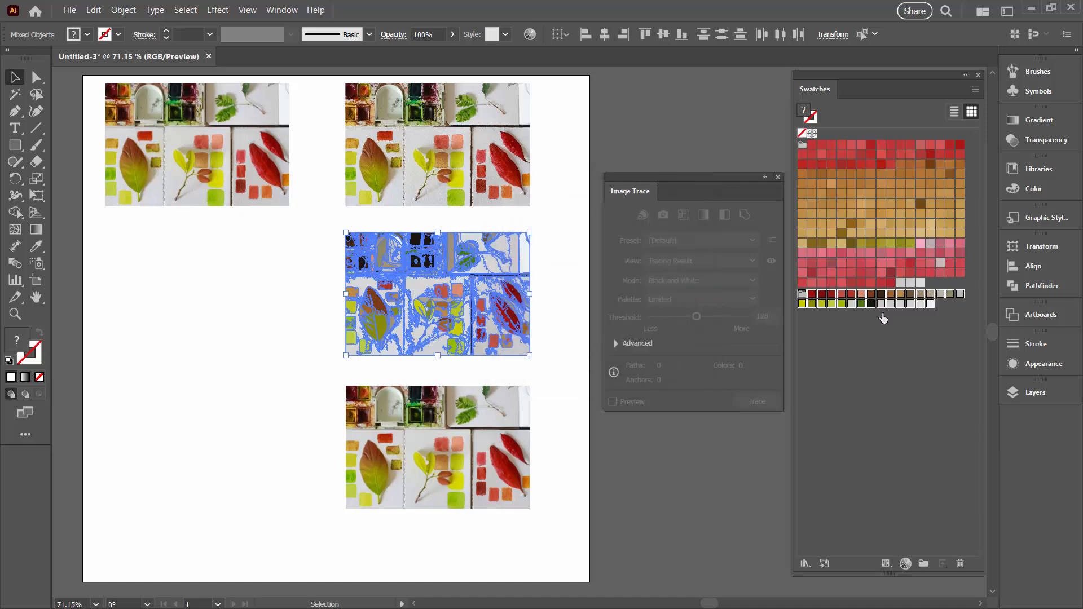
click(814, 326)
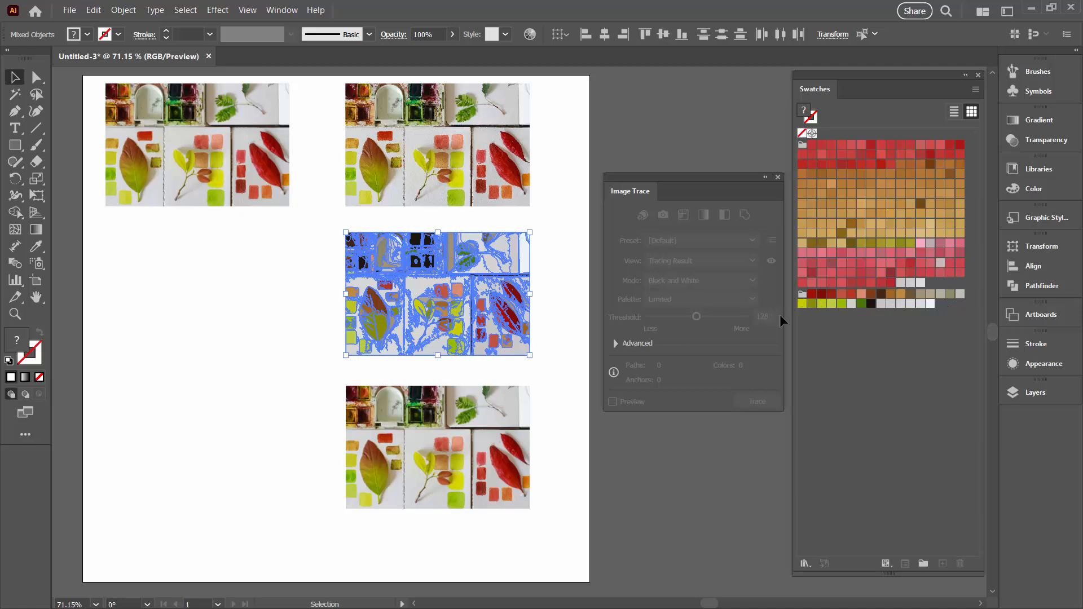
click(550, 407)
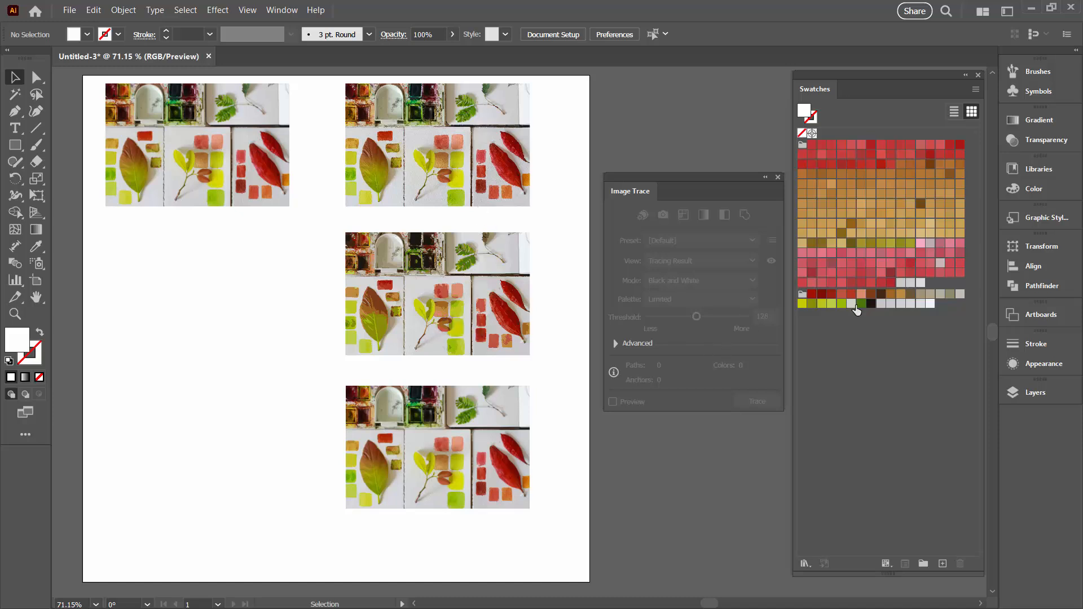
Trace the lowest photo copy in Color mode with the Full Tone palette and Colors set to 50.
click(389, 445)
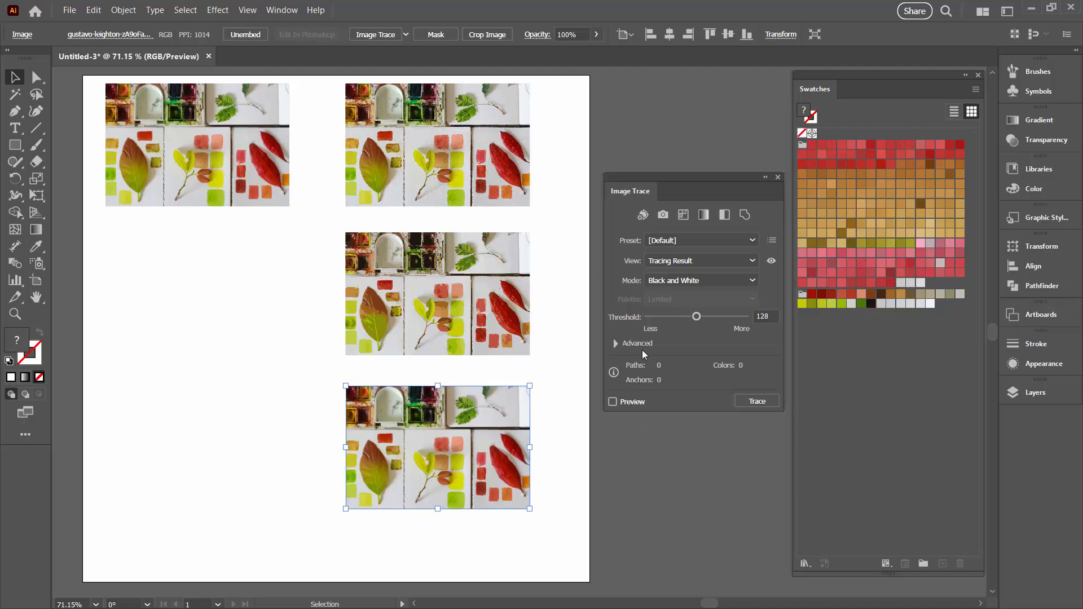
click(680, 281)
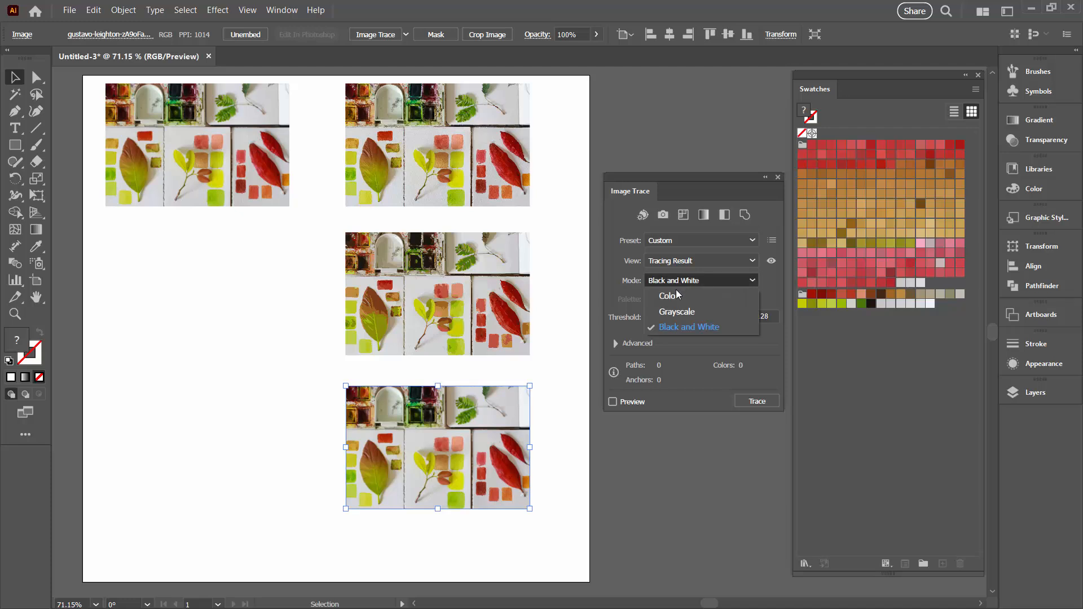
click(674, 295)
click(677, 299)
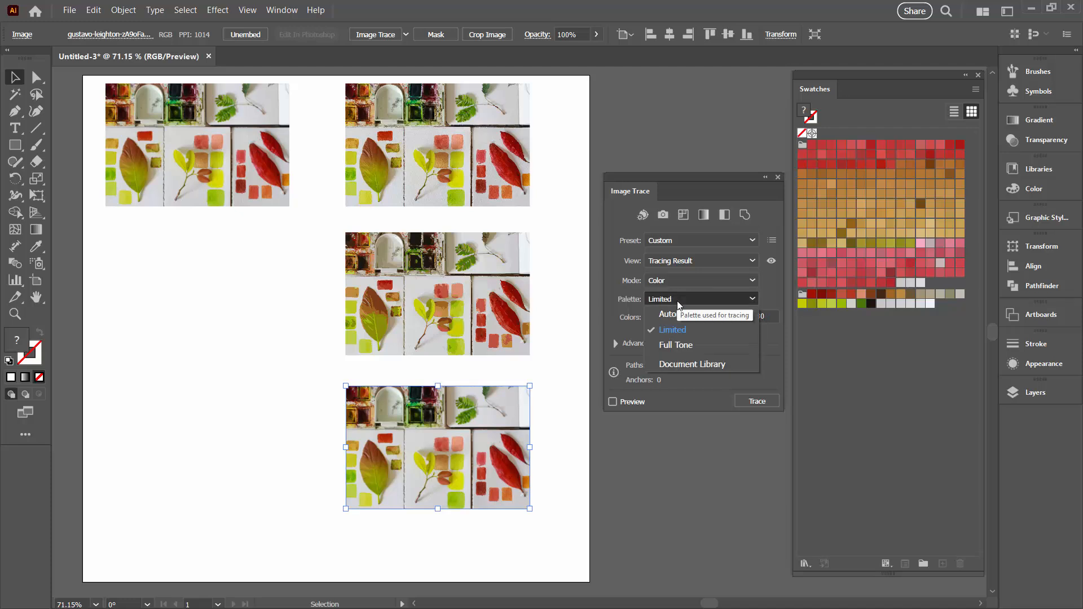
click(682, 346)
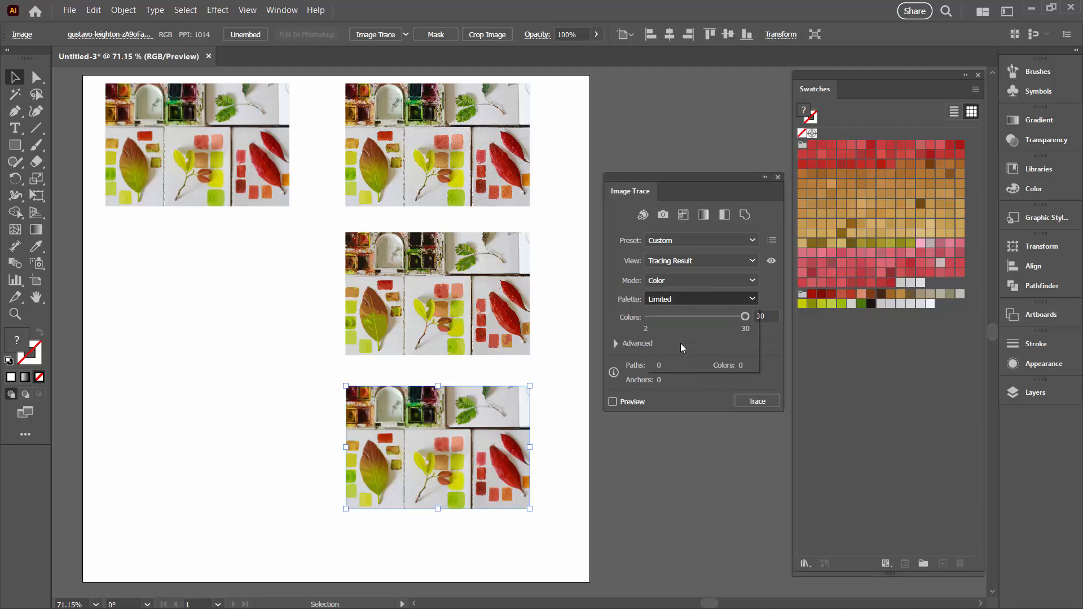
click(772, 315)
text(50)
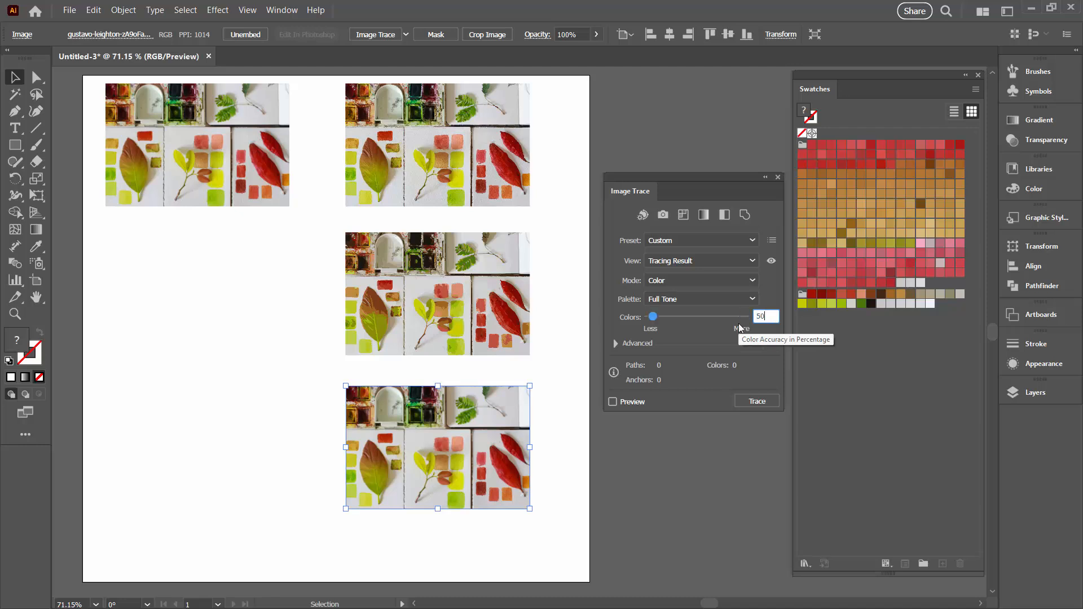
key(Return)
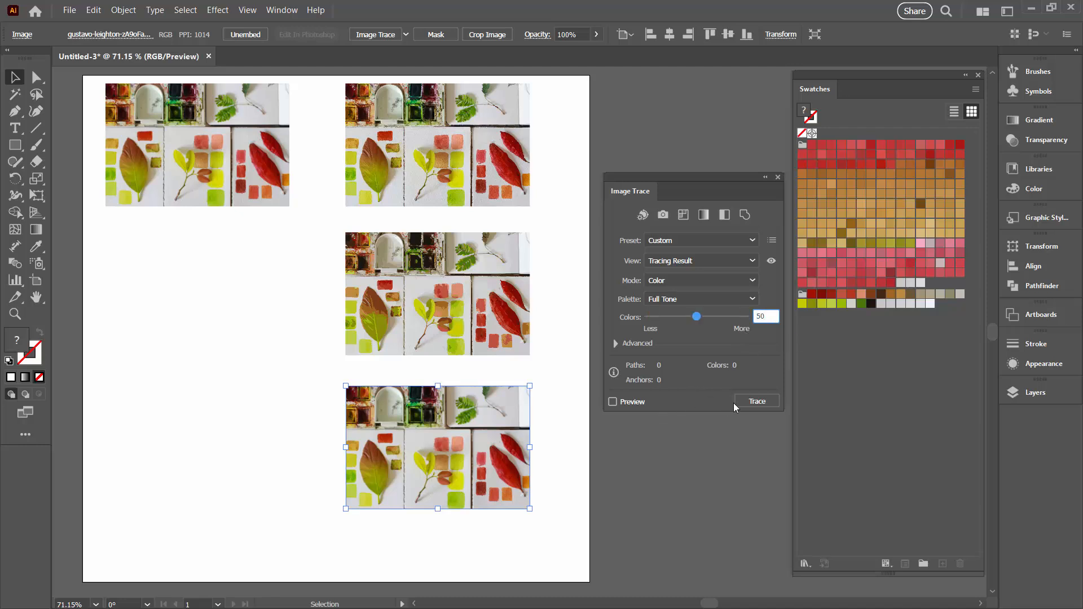
click(750, 401)
click(624, 327)
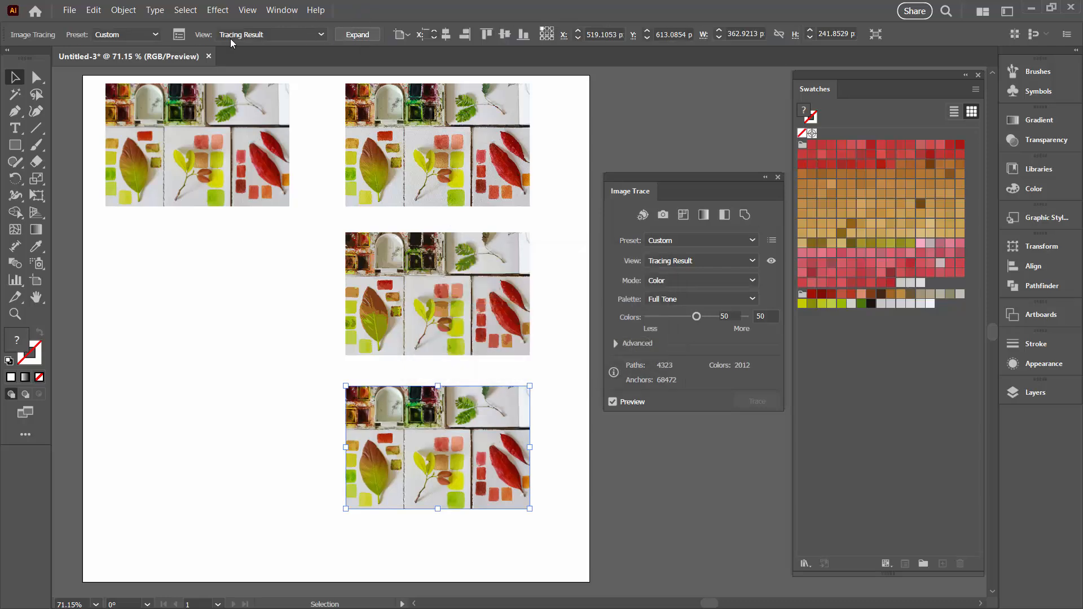
Expand the lowest copy's tracing and ungroup the resulting artwork.
click(358, 35)
click(123, 9)
click(141, 91)
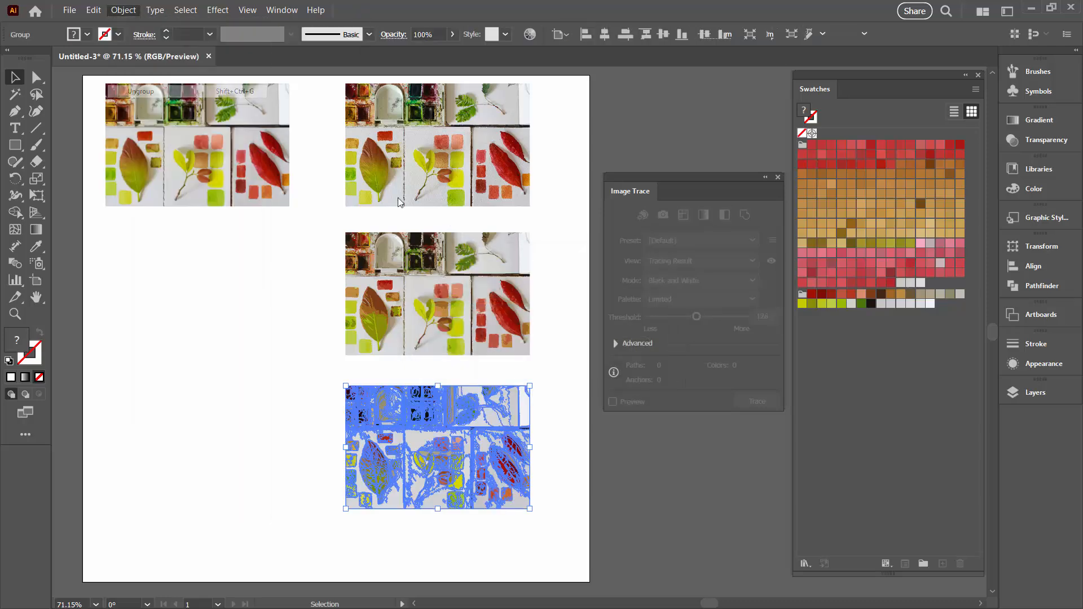
Create a color group named "Color Full Tone 50" from the lowest copy's artwork, then deselect everything.
click(922, 563)
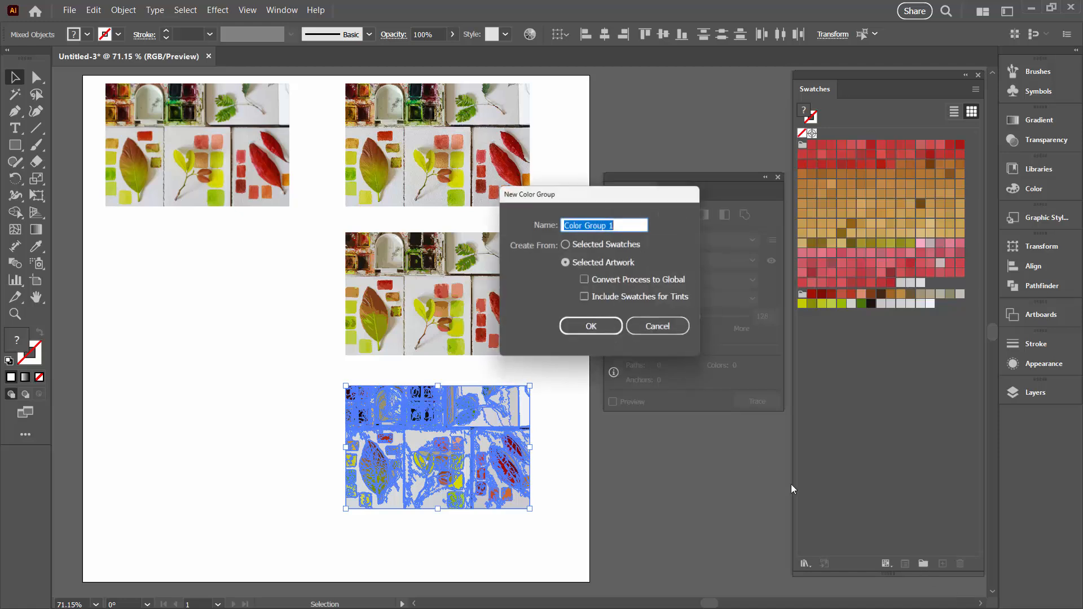
text(Color Full Tone 50)
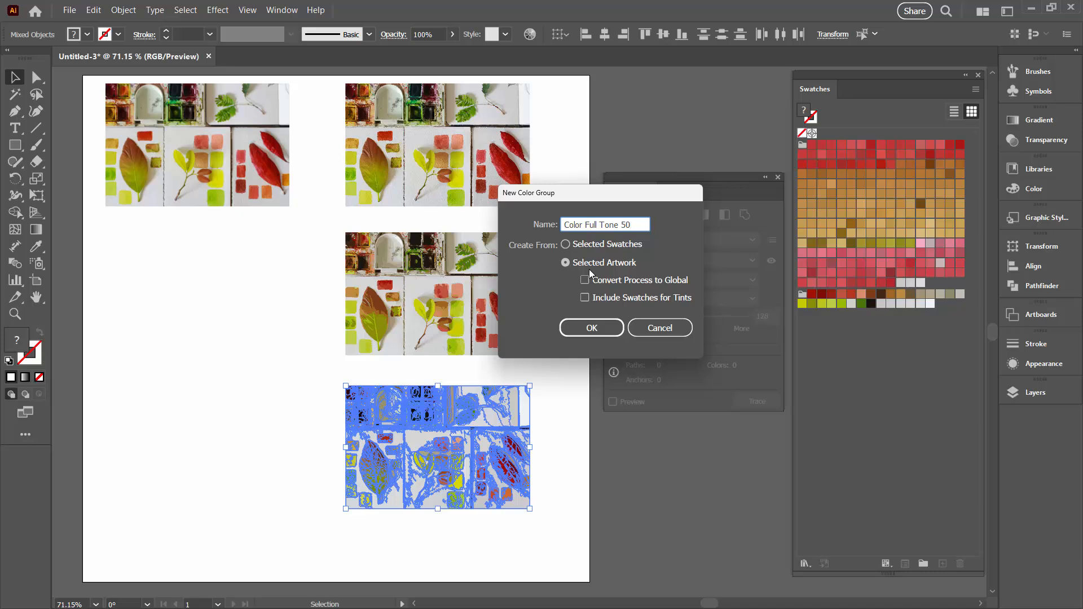
click(591, 328)
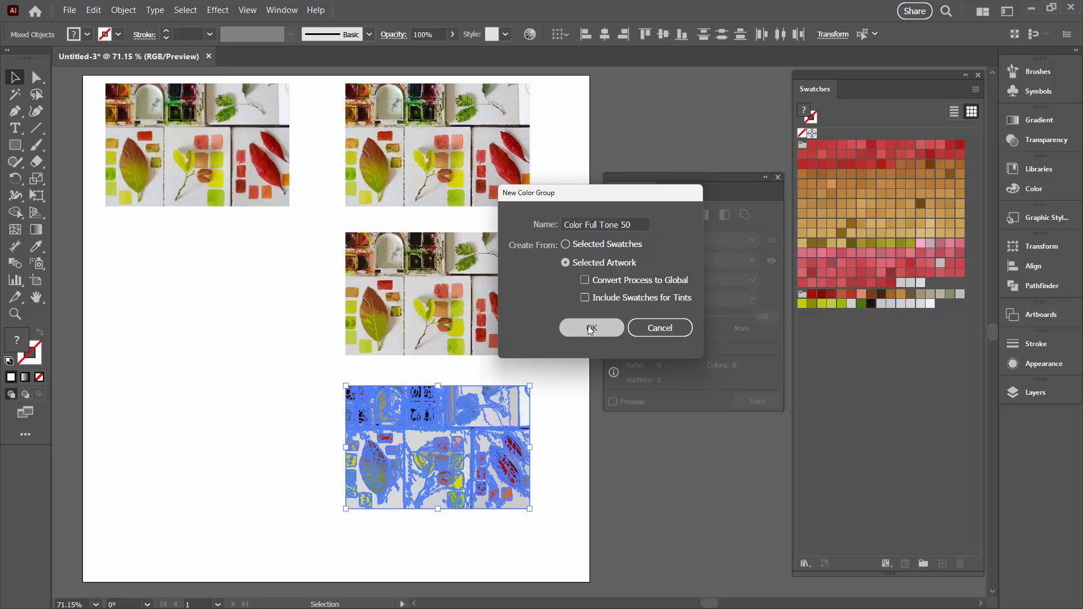
click(878, 510)
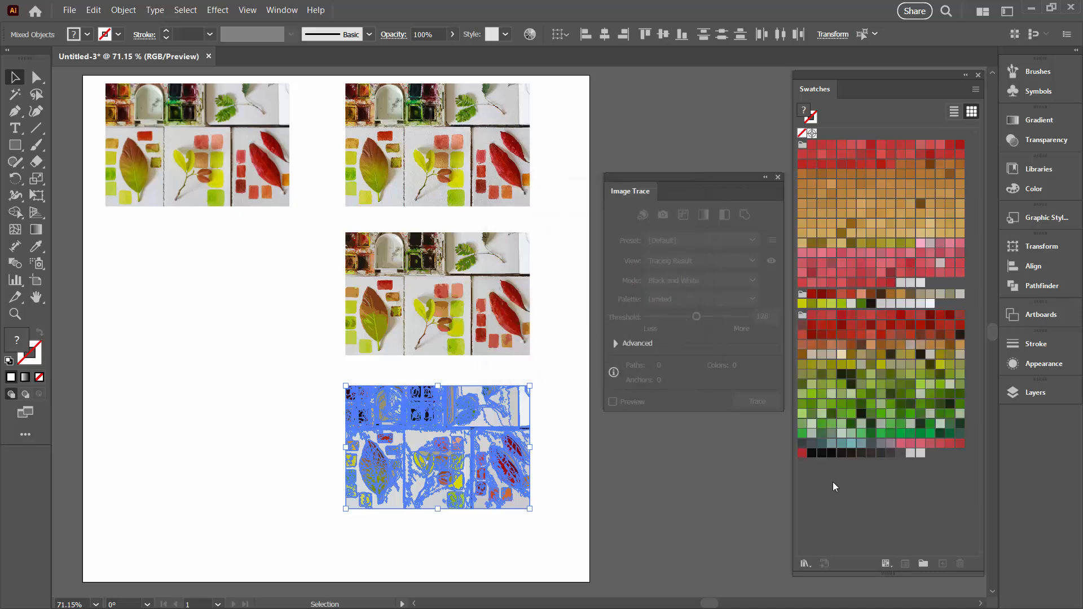
click(564, 489)
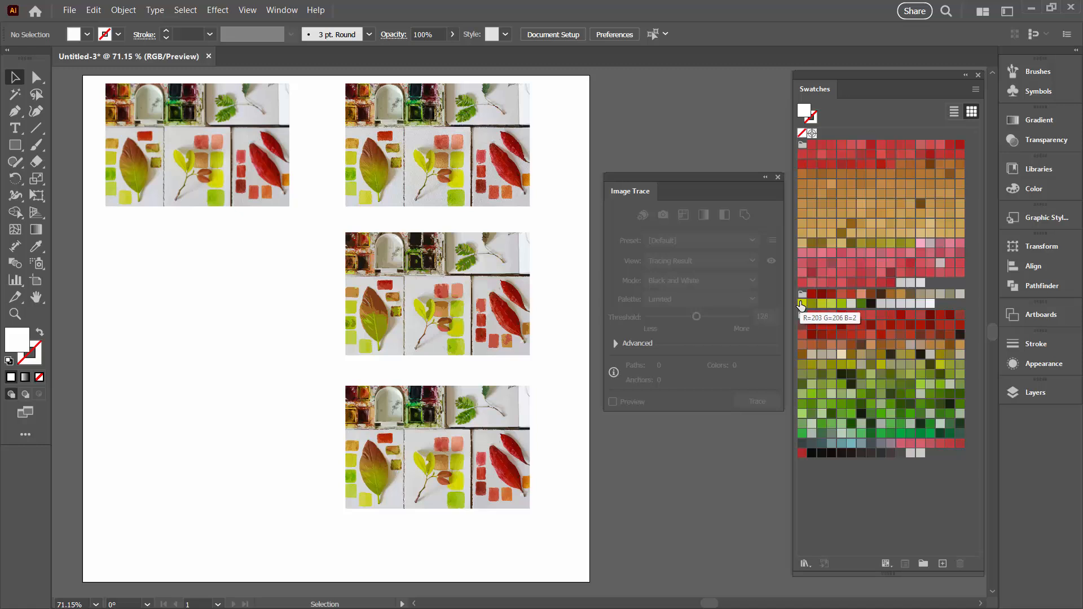
Duplicate the yellow R=203 G=206 B=2 swatch from the Color Limited 30 group and move the copy among the yellows of Color Full Tone 50.
click(801, 304)
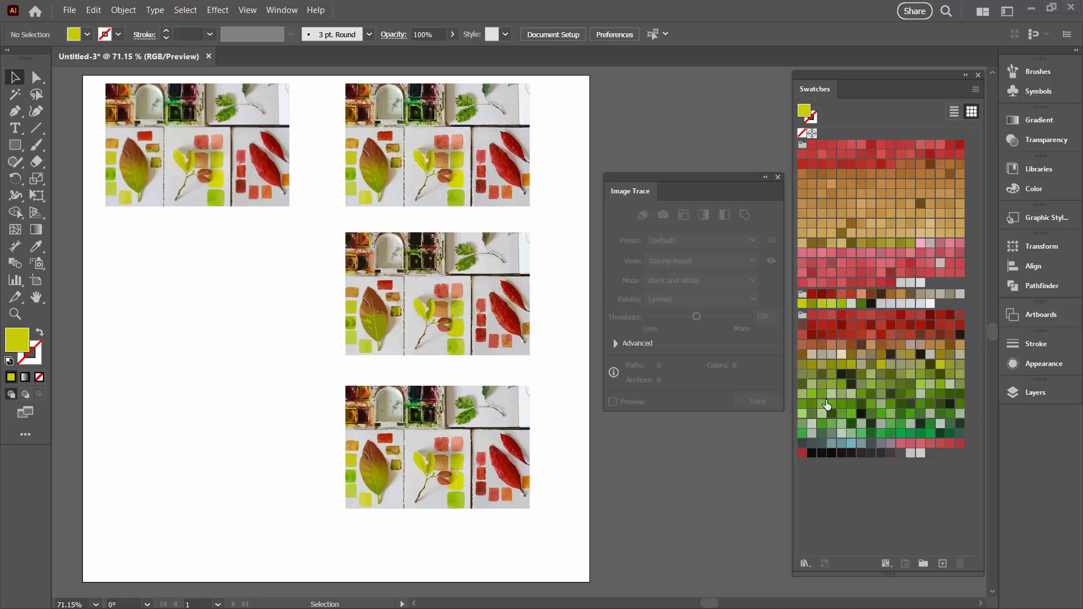
click(802, 304)
drag(802, 304, 943, 564)
mouse_move(825, 157)
mouse_down()
mouse_move(931, 454)
mouse_move(907, 395)
mouse_move(871, 360)
mouse_move(880, 366)
mouse_up()
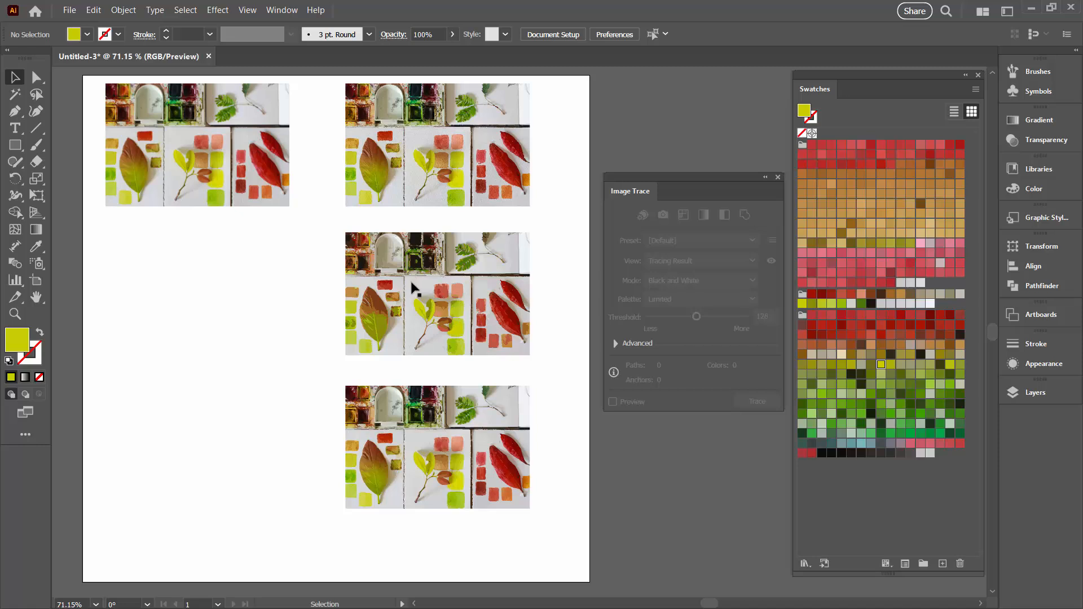
Sample the red patch, pale background, leaf green and salmon patch in the middle copy with the Eyedropper to locate their Color Limited 30 swatches.
click(36, 246)
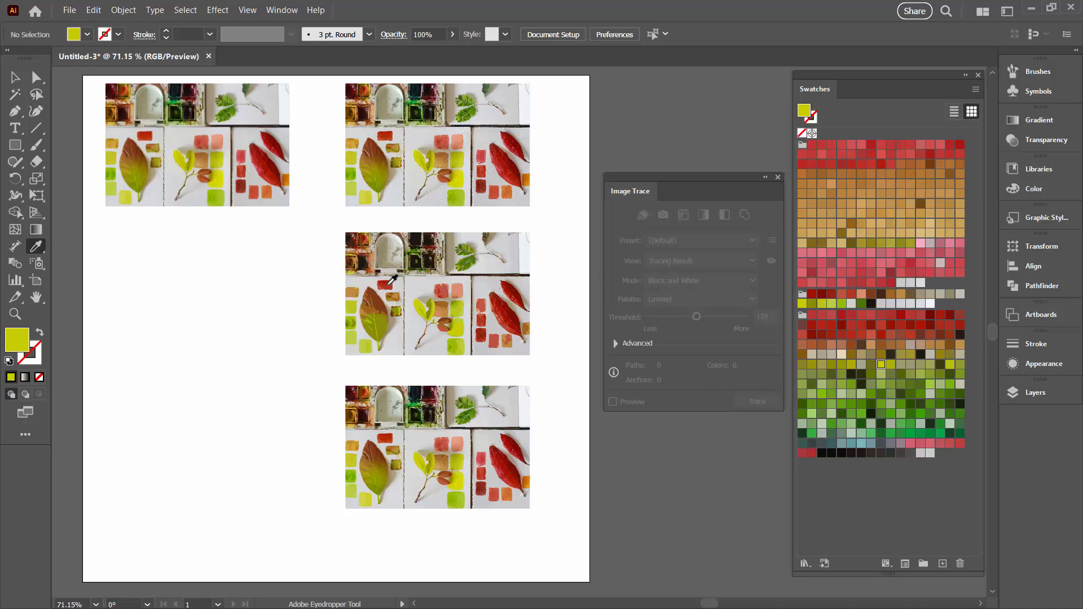
click(387, 284)
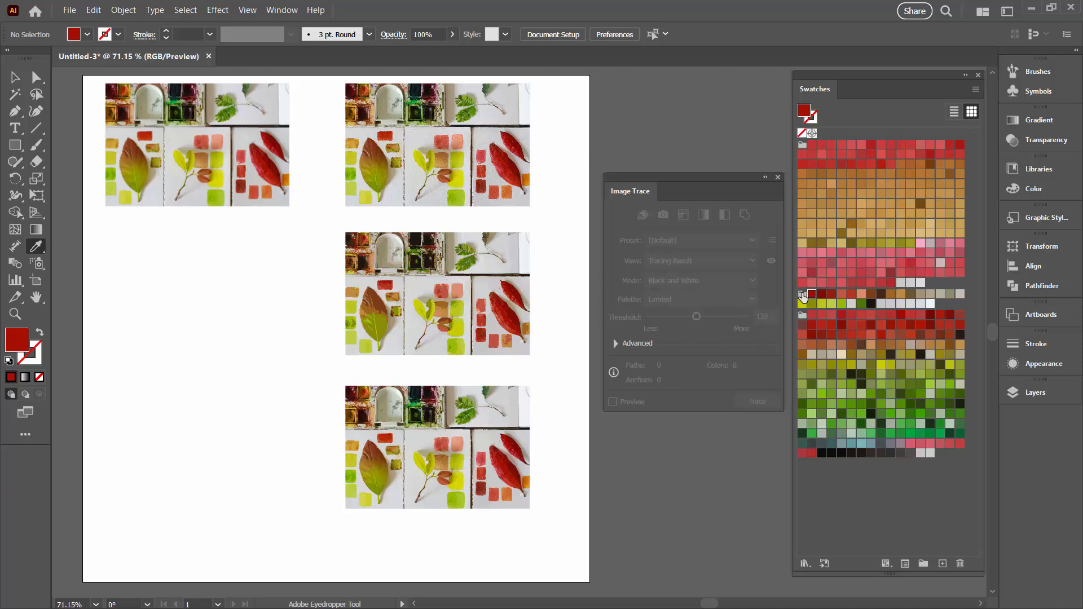
click(481, 281)
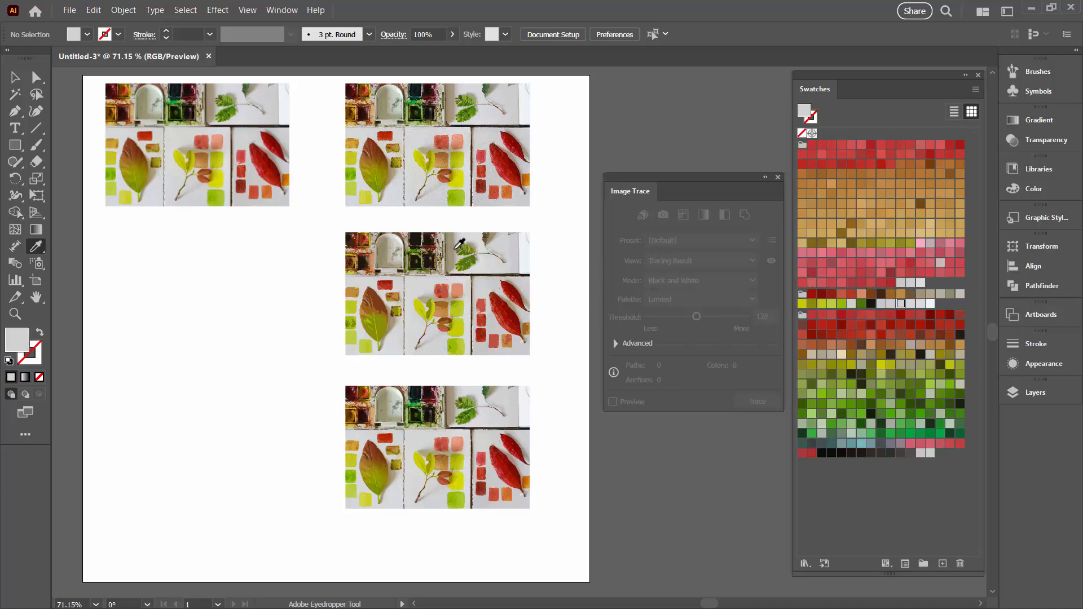
click(456, 248)
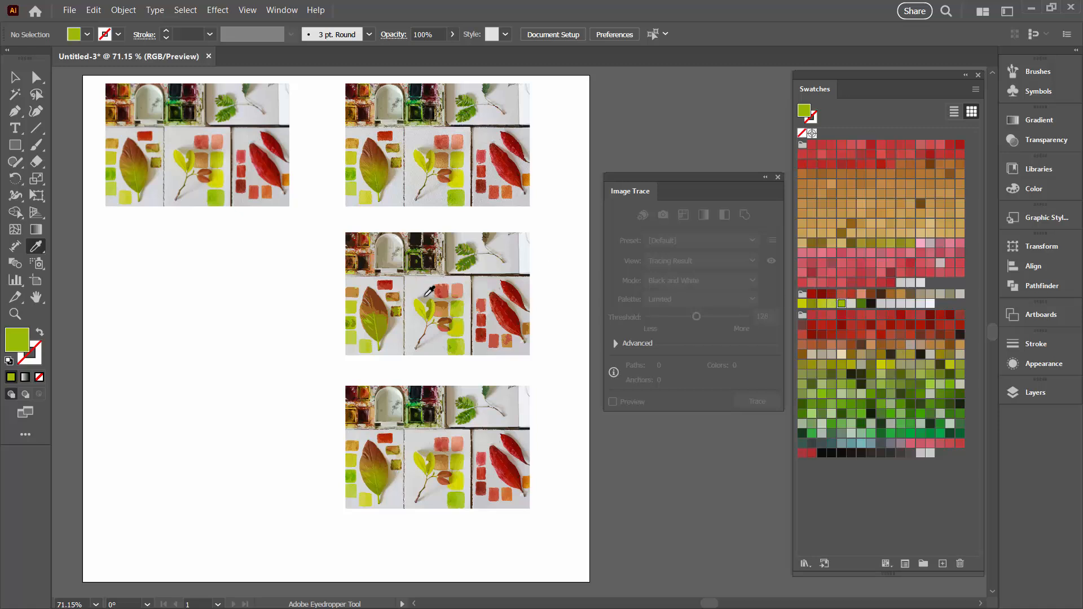
click(456, 286)
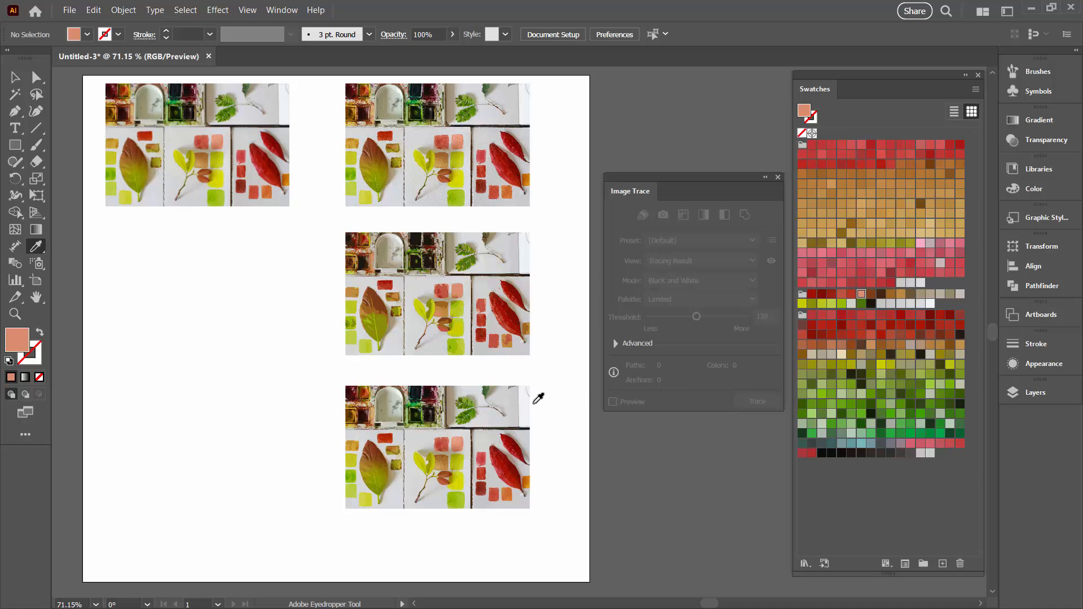
Sample salmon, pink and red tones in the lowest copy with the Eyedropper to check them against the Color Full Tone 50 swatches.
click(456, 443)
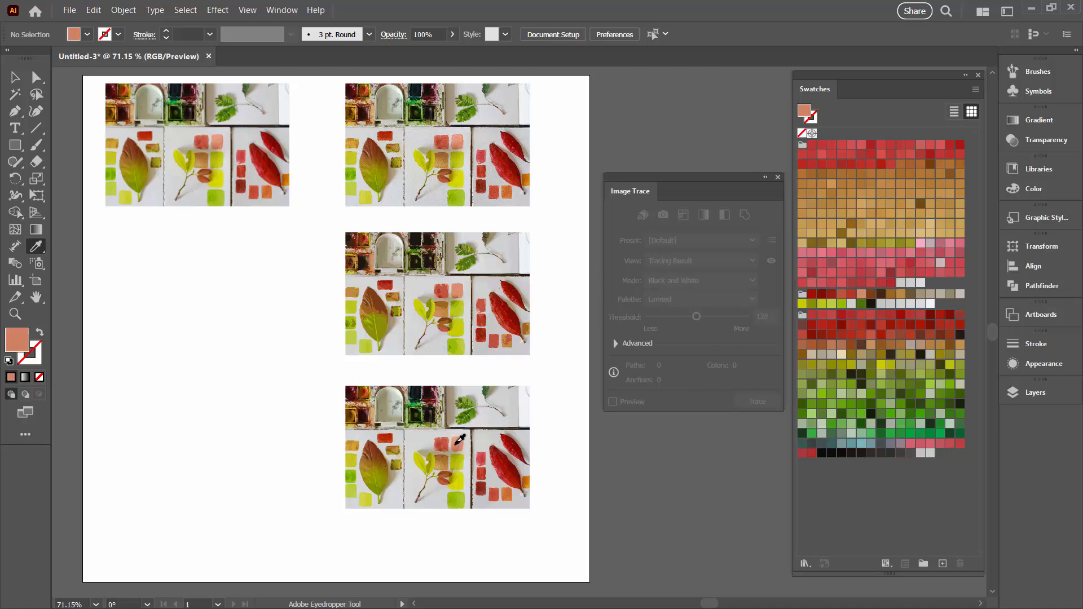
click(457, 443)
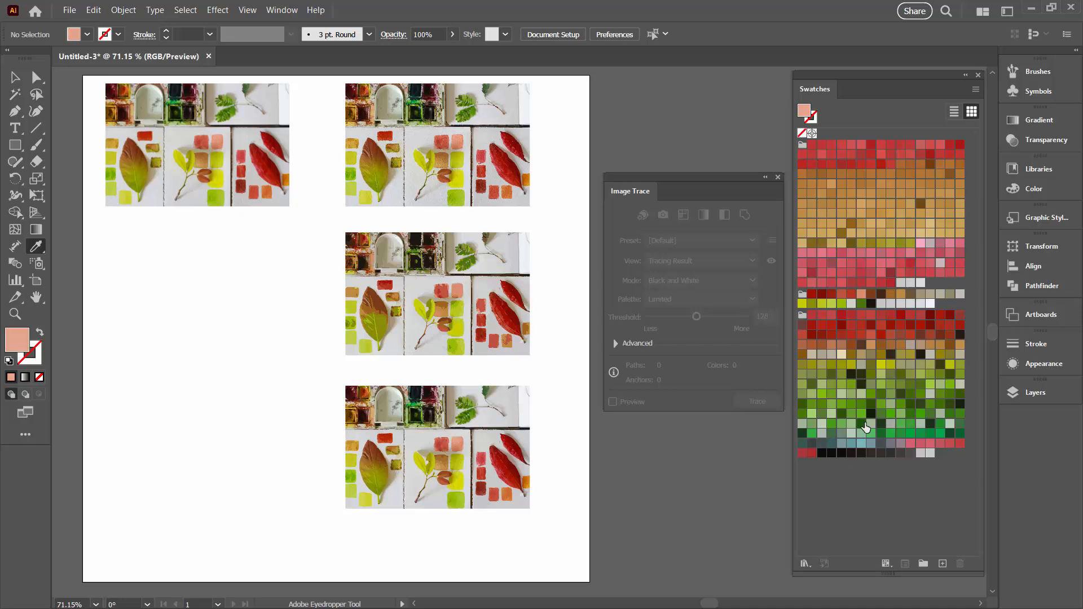
click(477, 410)
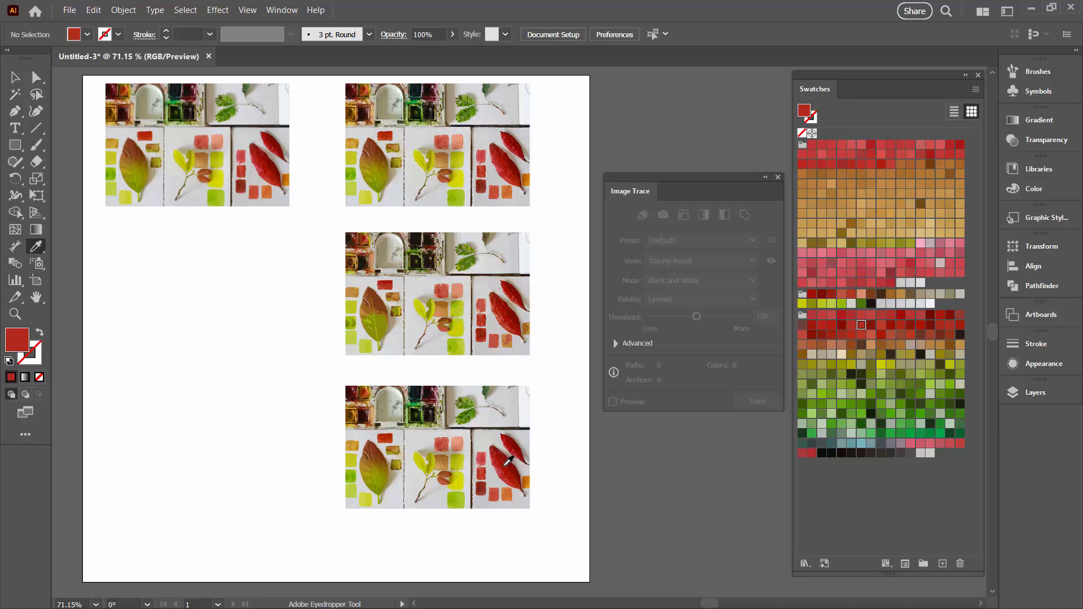
click(484, 456)
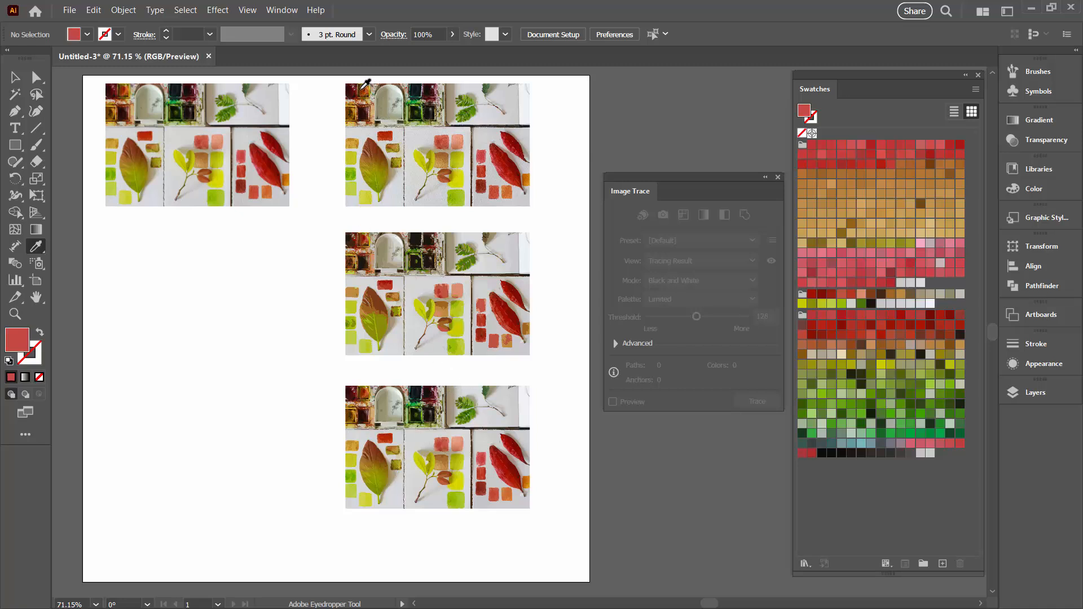
Sample the orange paint pan in the upper photo copy with the Eyedropper until the fill is a light ochre.
click(366, 90)
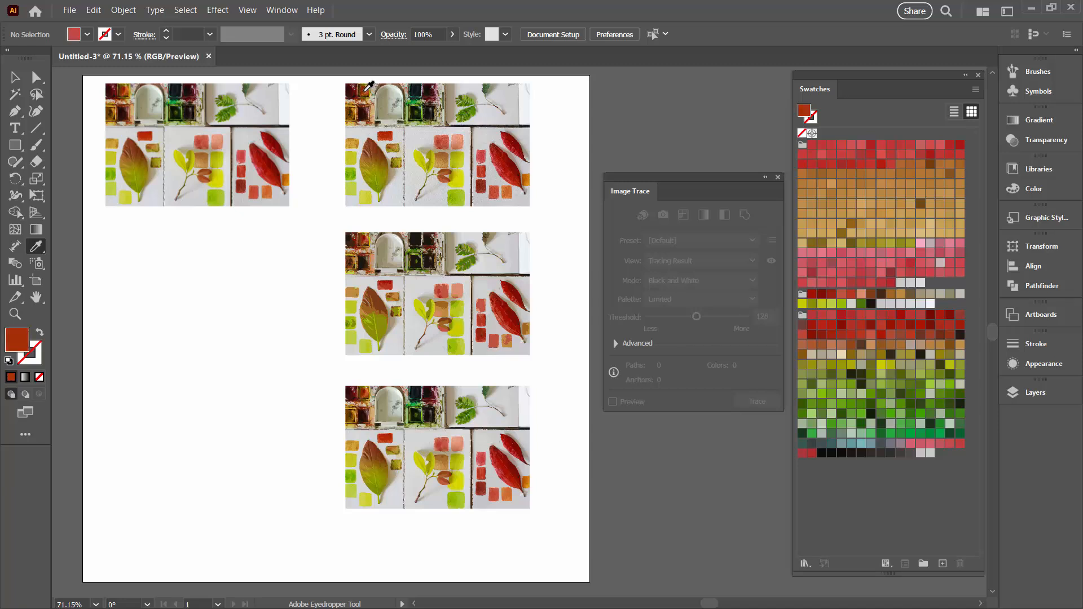
click(368, 89)
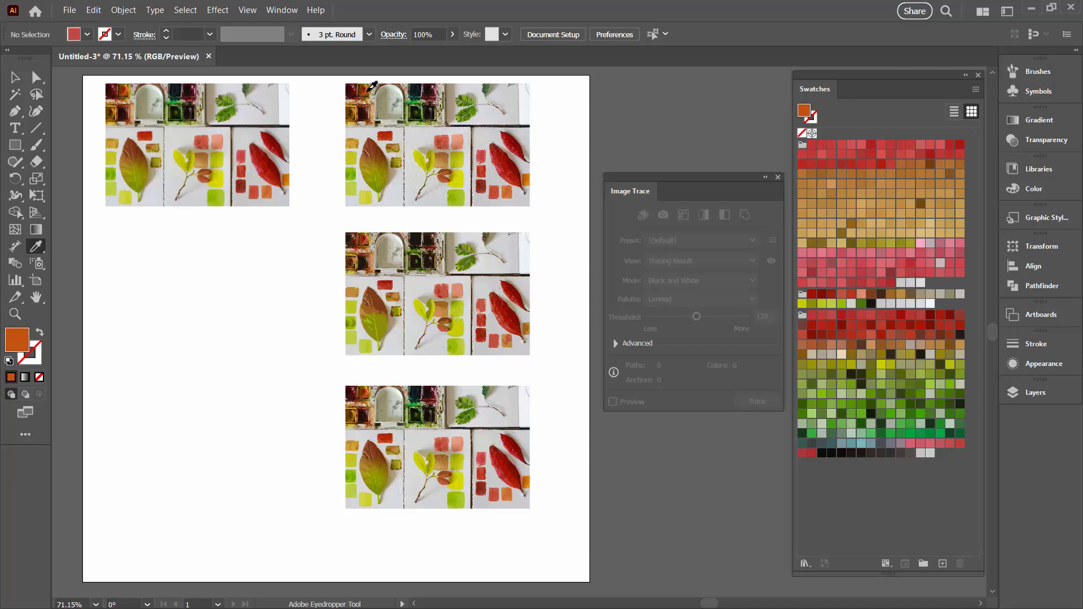
click(368, 90)
click(369, 92)
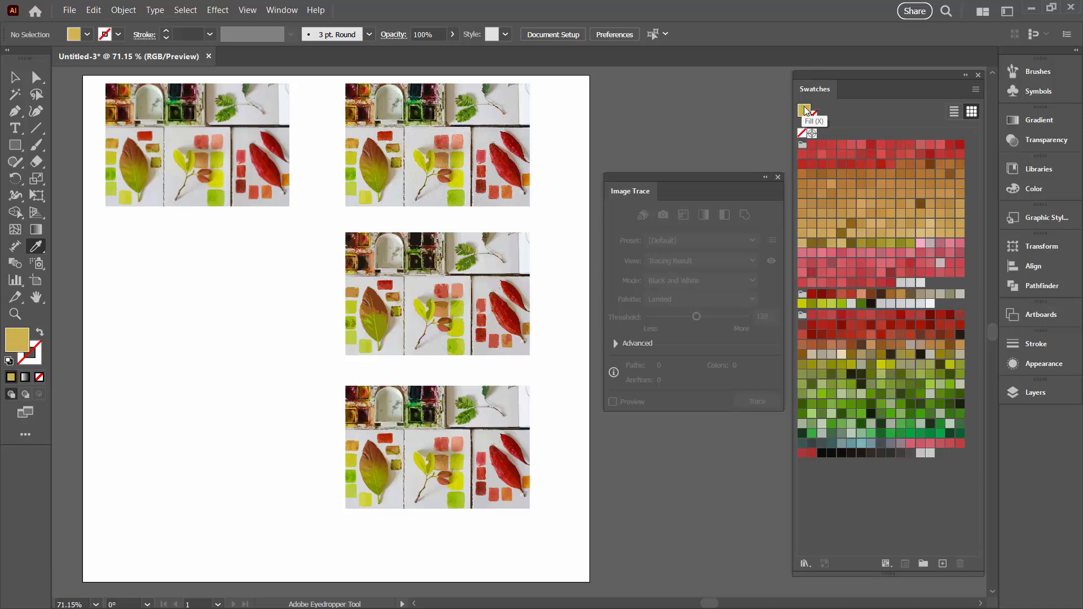
Add the current ochre fill to the end of Color Full Tone 50 and move the light pink swatch there from the first color group.
mouse_move(804, 110)
mouse_down()
mouse_move(857, 197)
mouse_move(961, 458)
mouse_move(941, 464)
mouse_up()
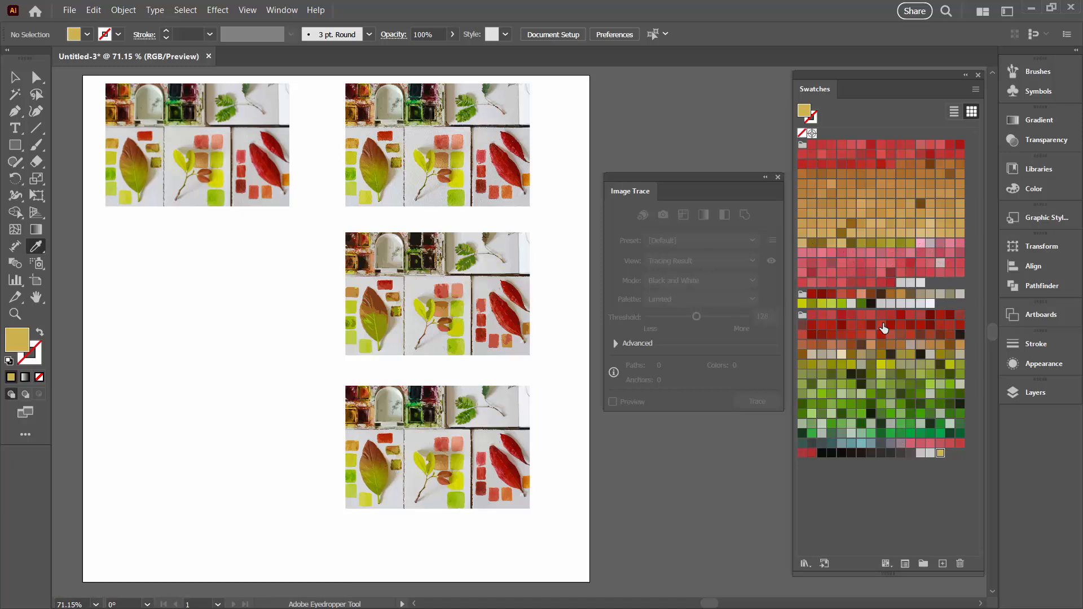
click(921, 243)
drag(955, 443, 951, 464)
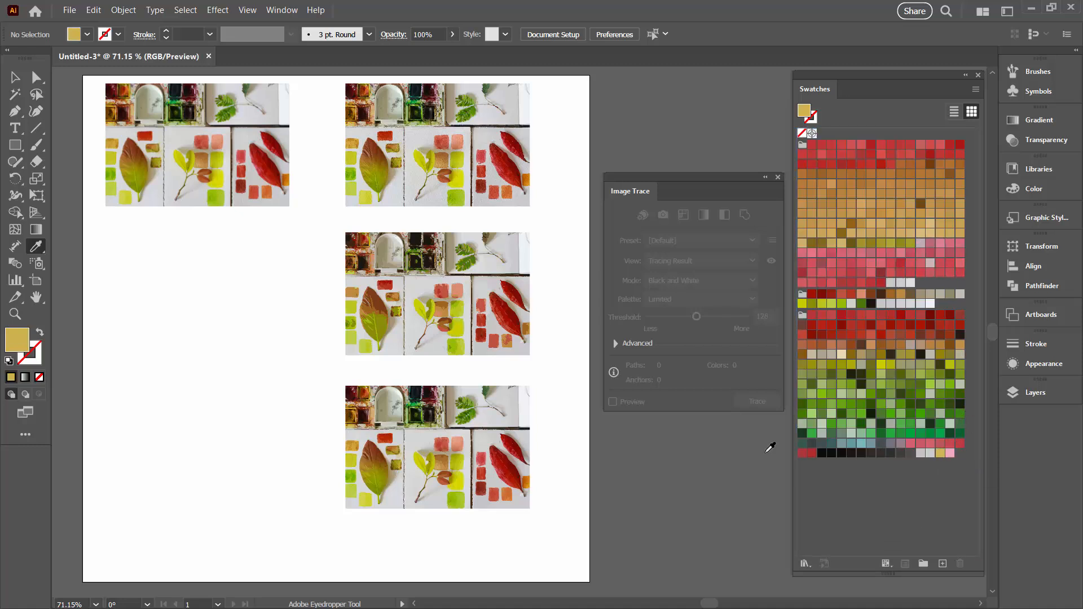
Delete the run of black and dark gray swatches in the last row of Color Full Tone 50.
click(821, 454)
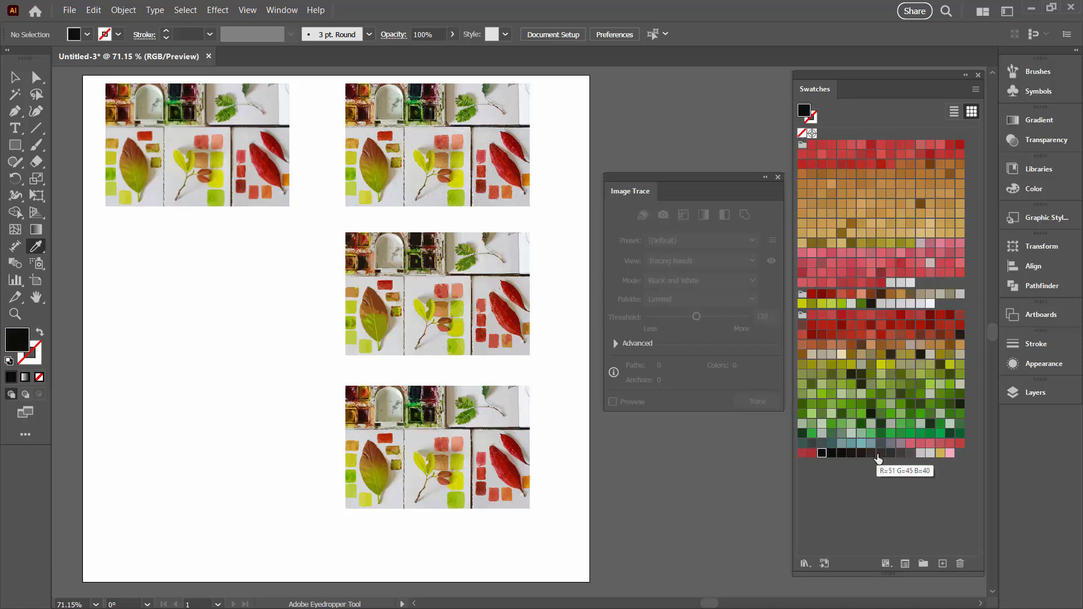
shift+click(910, 454)
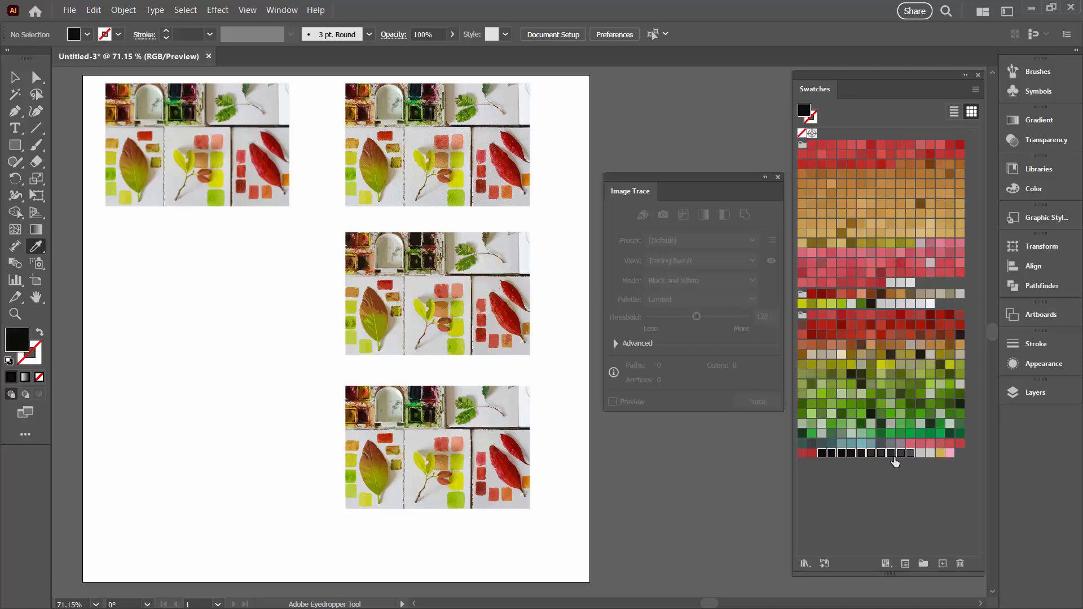
click(960, 564)
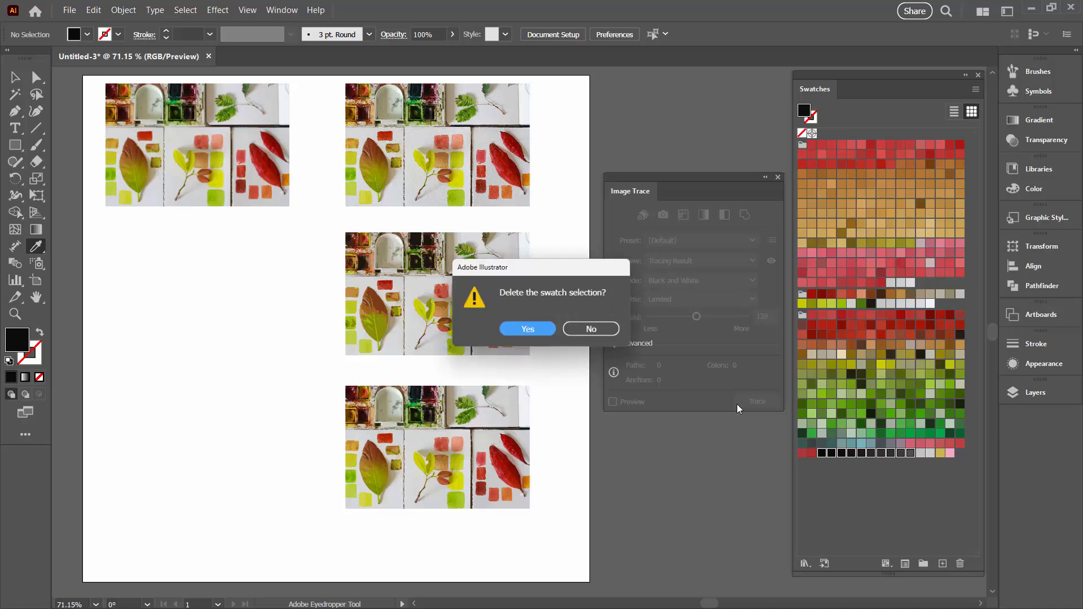
click(521, 337)
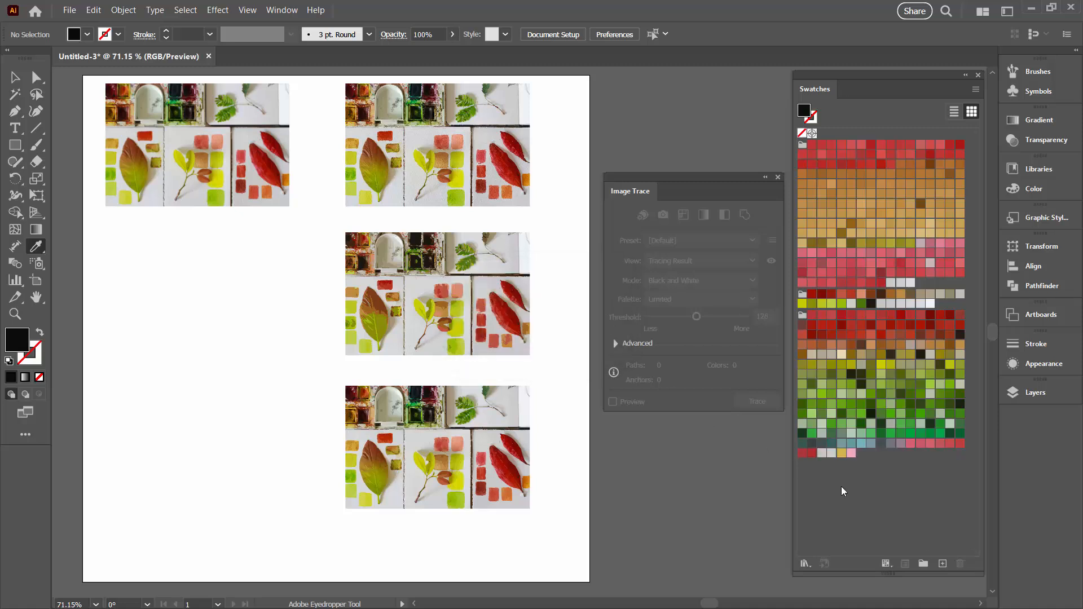